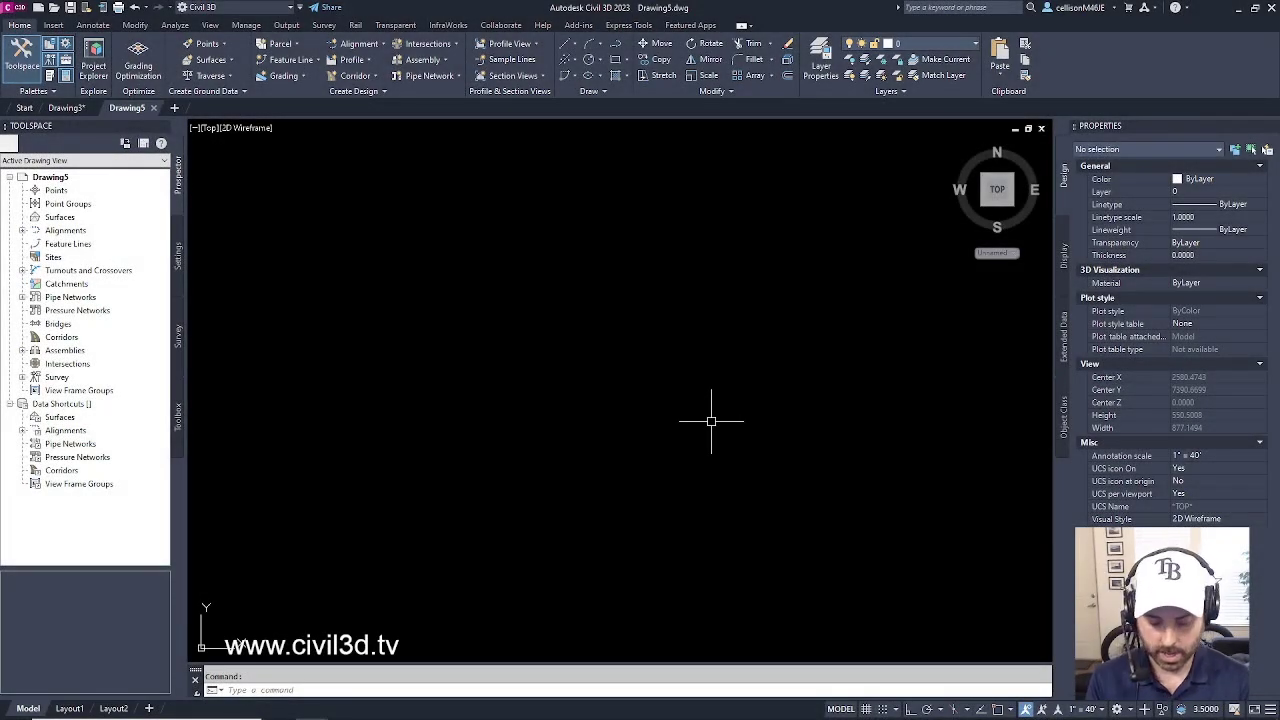
- Start MAPIMPORT and browse into the Reference > pasco_parcels > workspace folders
type("mapim")
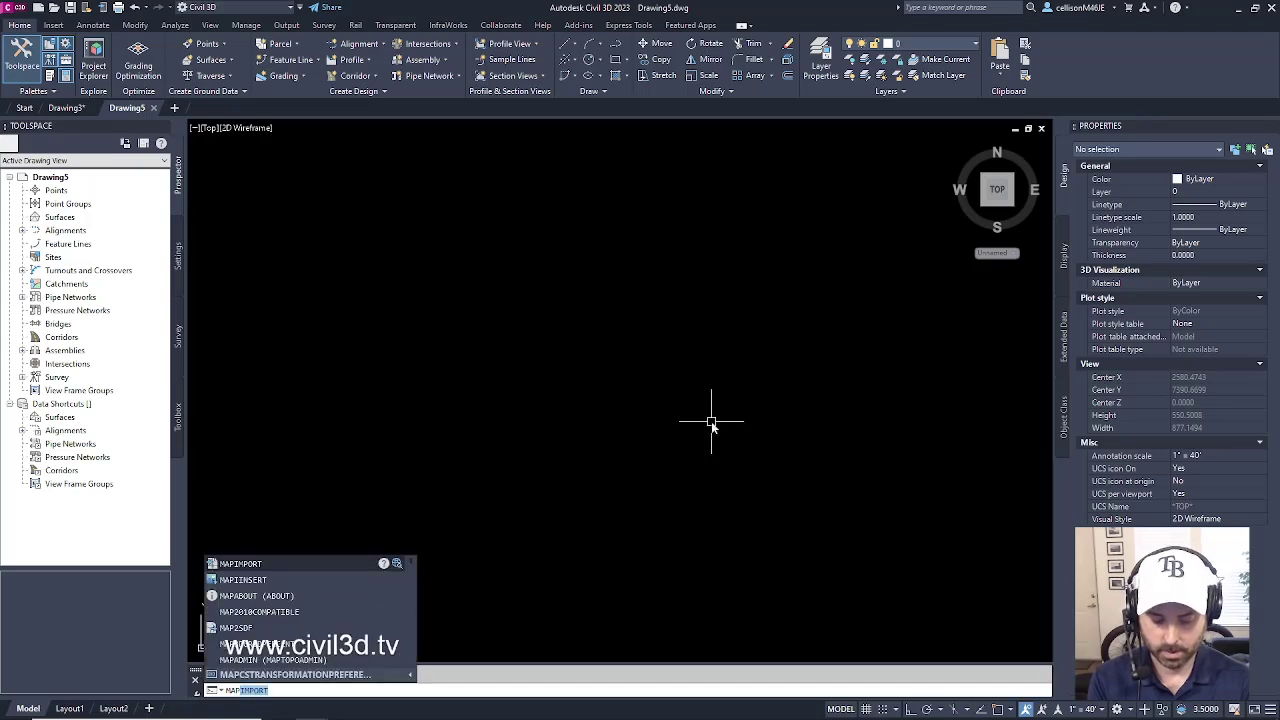
key("Return")
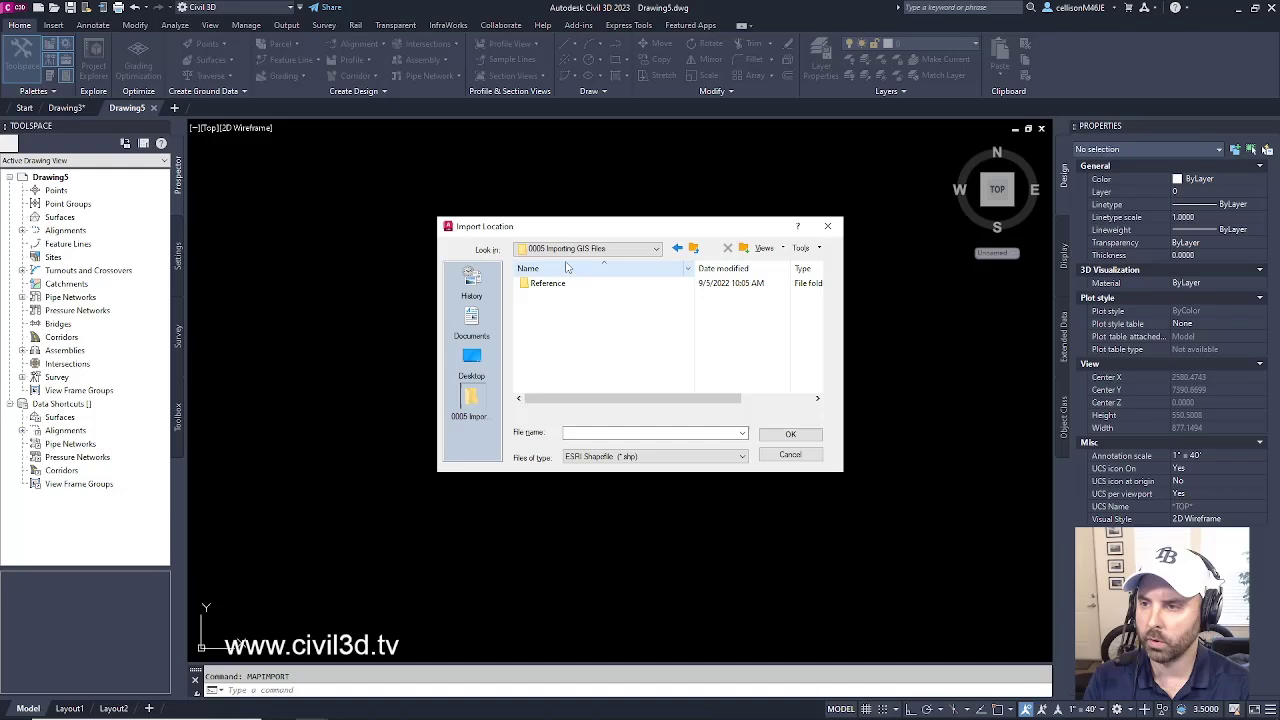
left_click(550, 285)
double_click(549, 286)
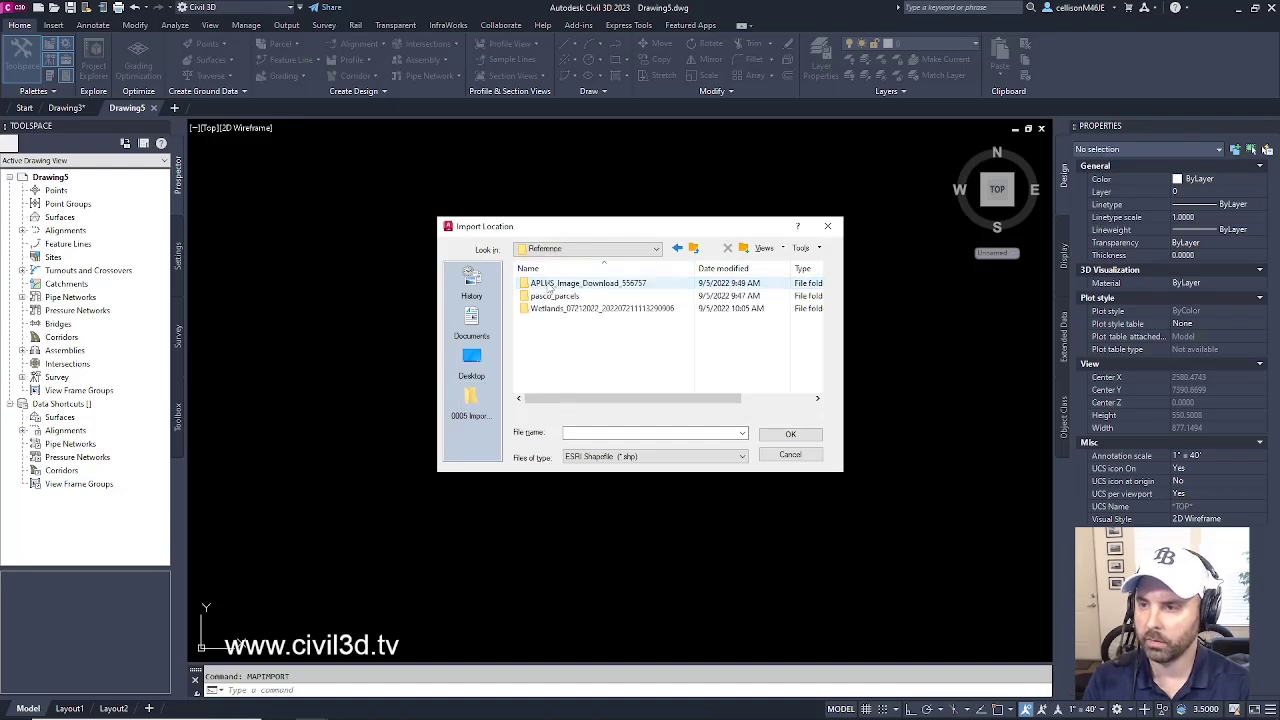
double_click(554, 296)
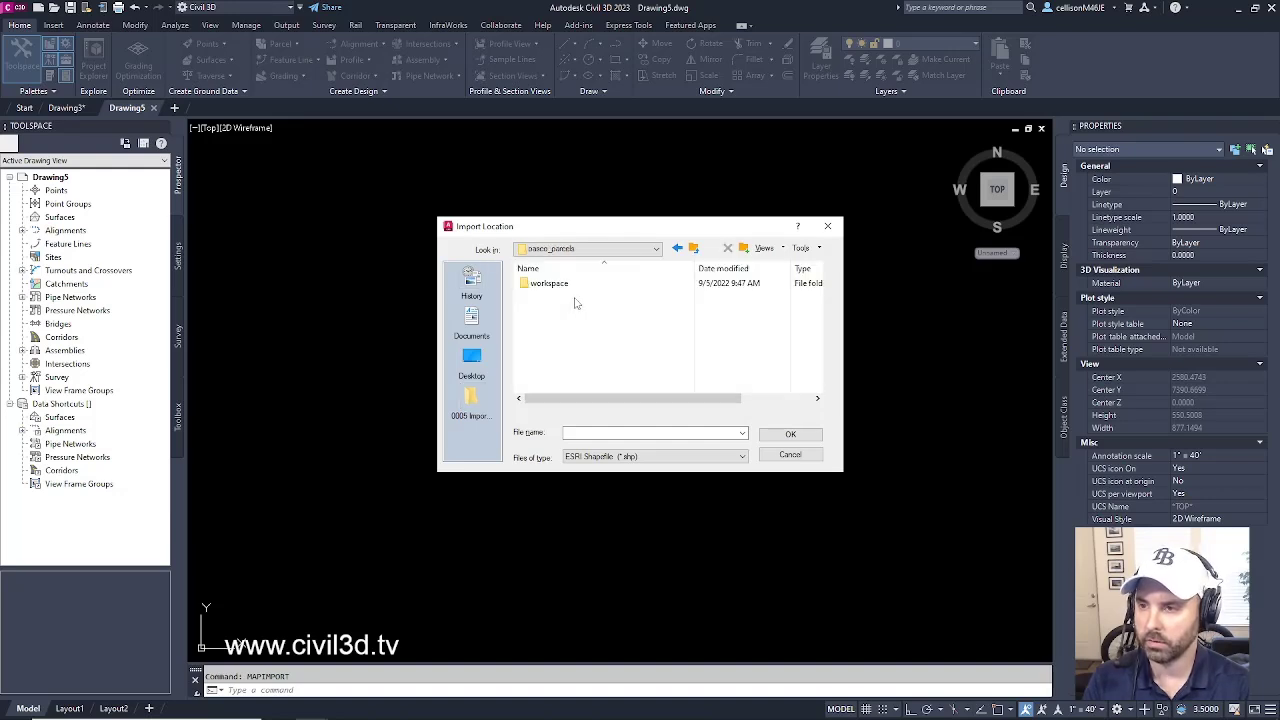
double_click(550, 284)
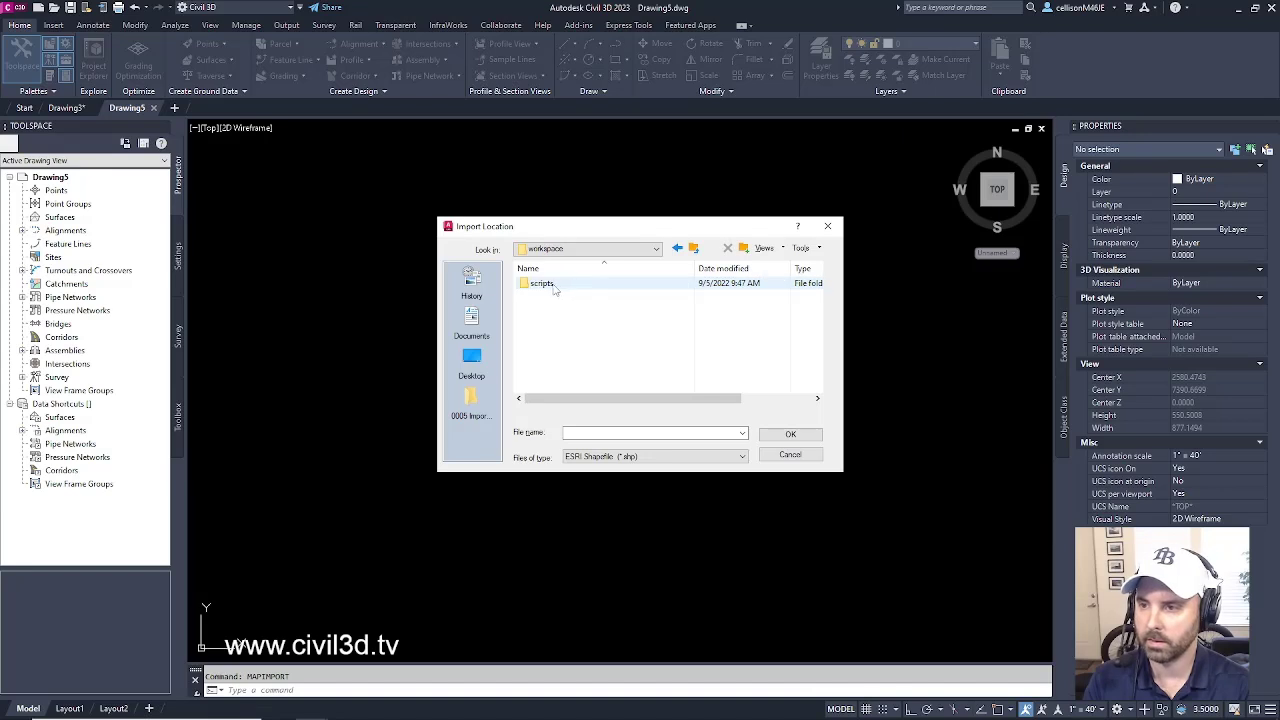
- Go into scripts > pascoshp, select the pasco_parcels shapefile, and resize the file list columns
double_click(542, 284)
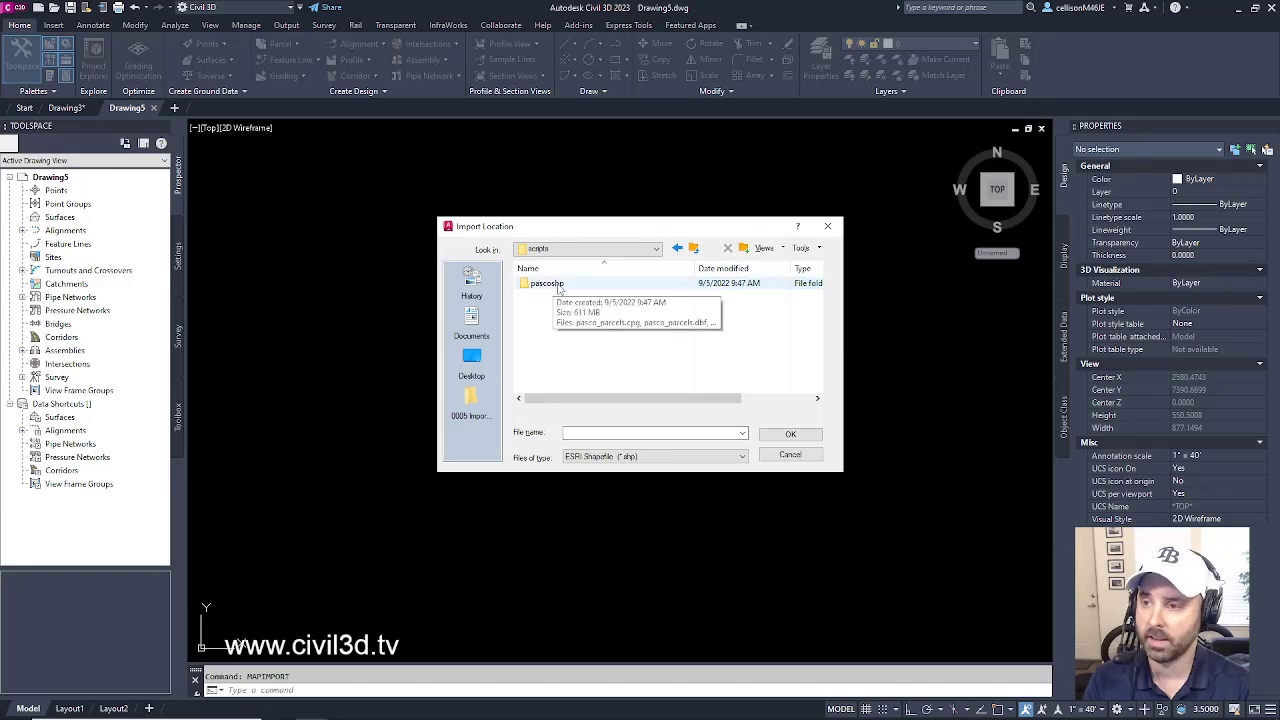
left_click(562, 287)
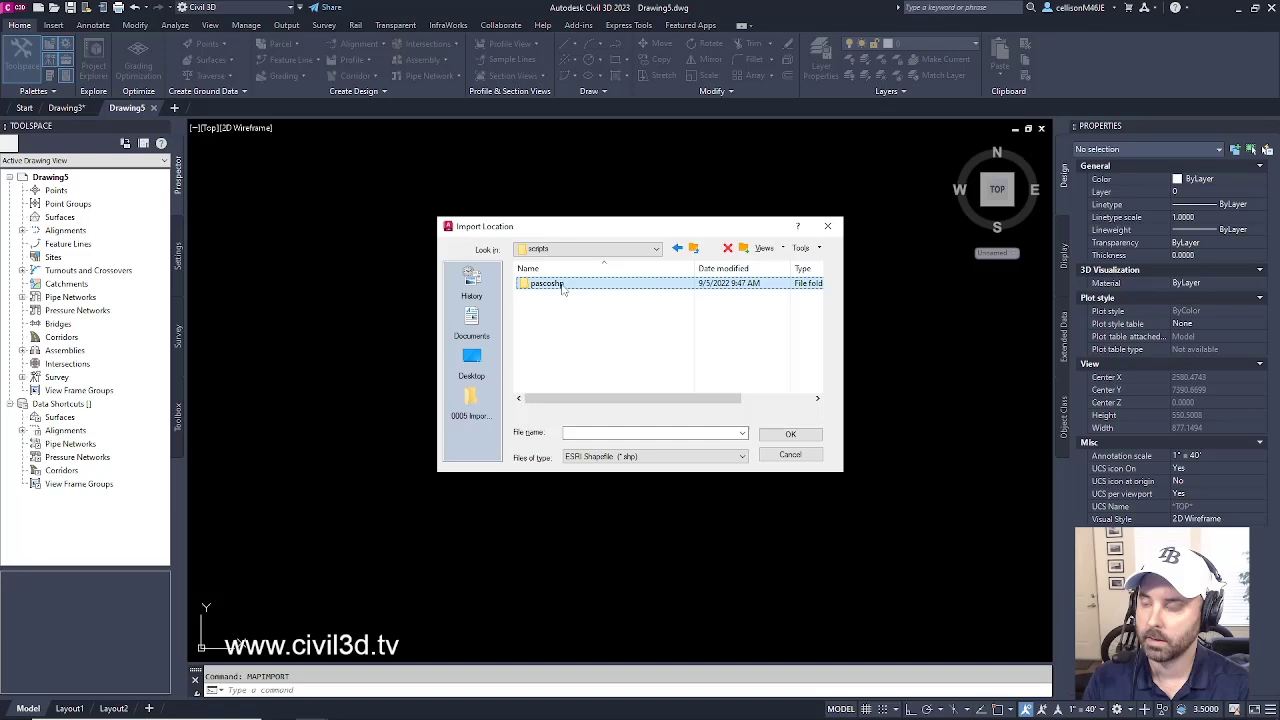
double_click(556, 287)
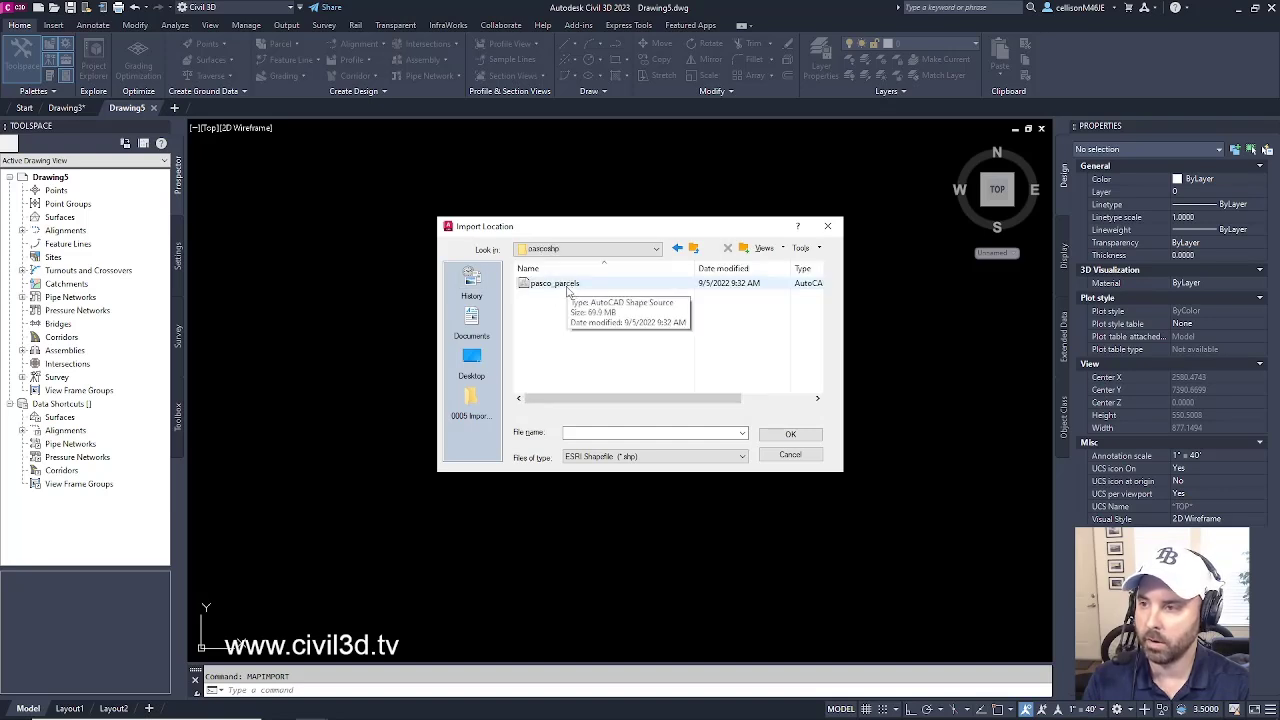
left_click(567, 287)
left_click_drag(694, 268, 620, 281)
left_click_drag(724, 268, 672, 268)
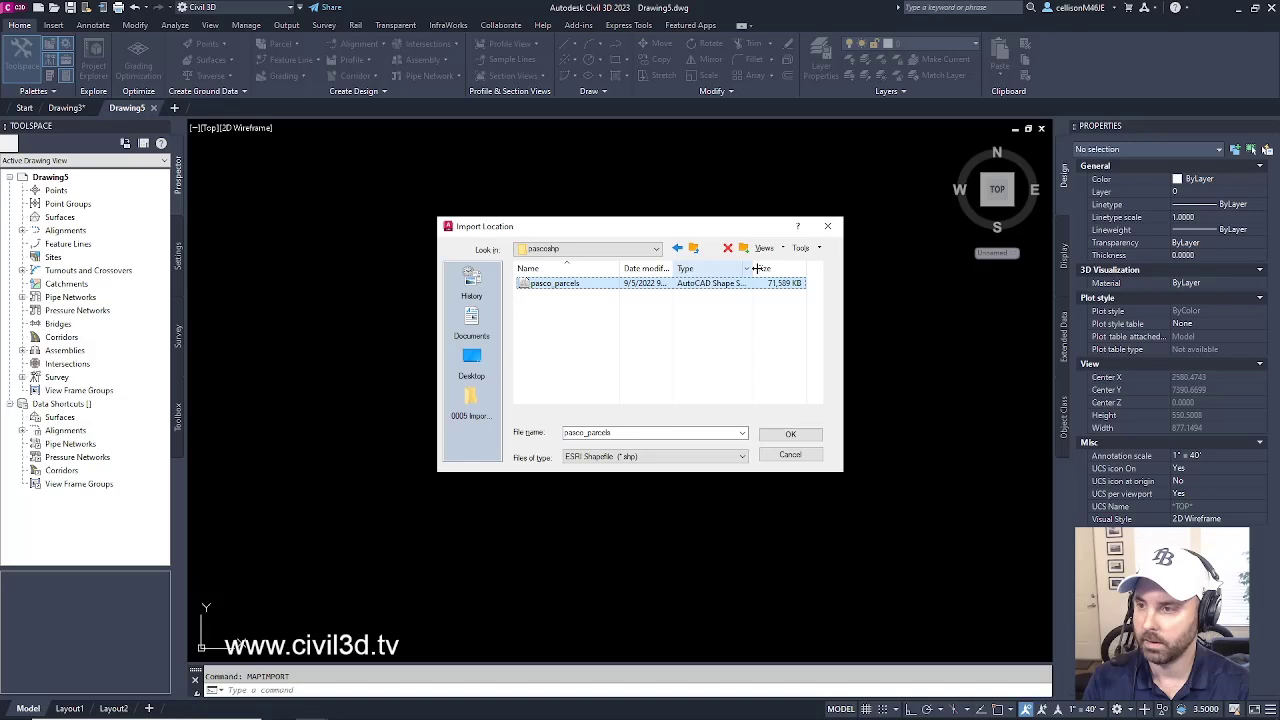
left_click_drag(763, 265, 776, 264)
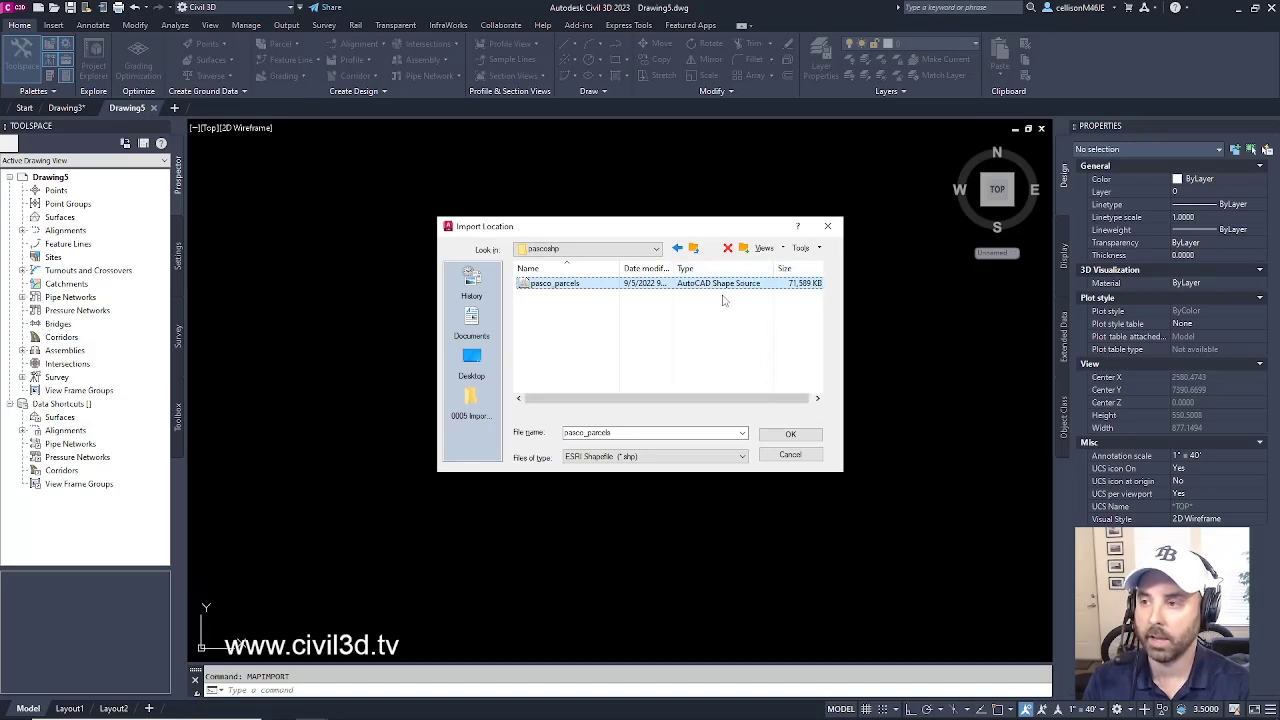
- Accept pasco_parcels, note 'No coordinate system assigned', and cancel both import dialogs
left_click(790, 435)
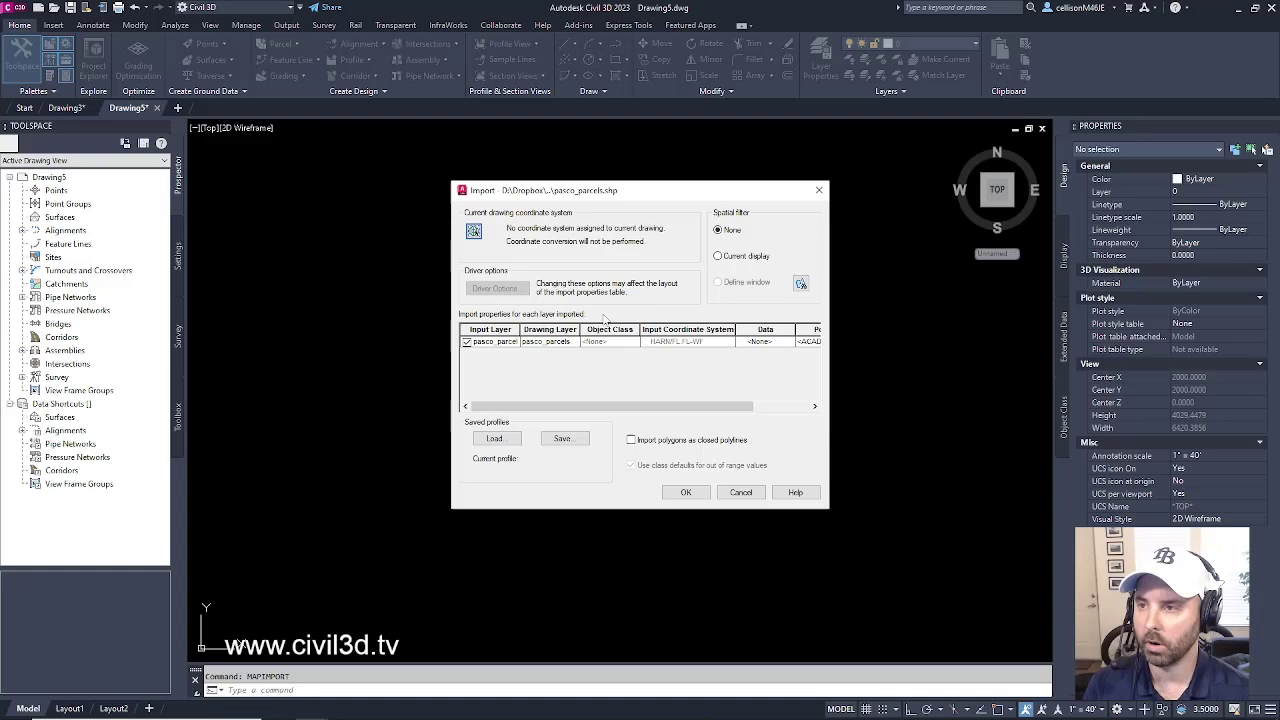
left_click(755, 492)
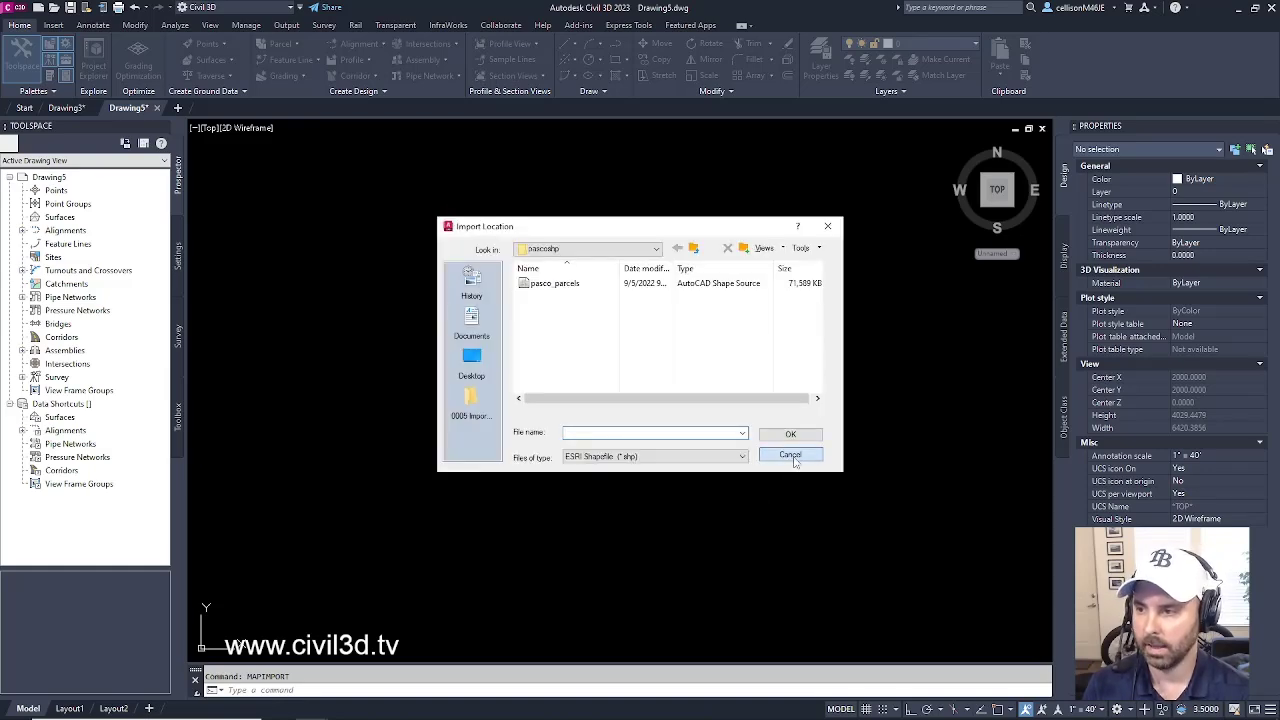
left_click(790, 454)
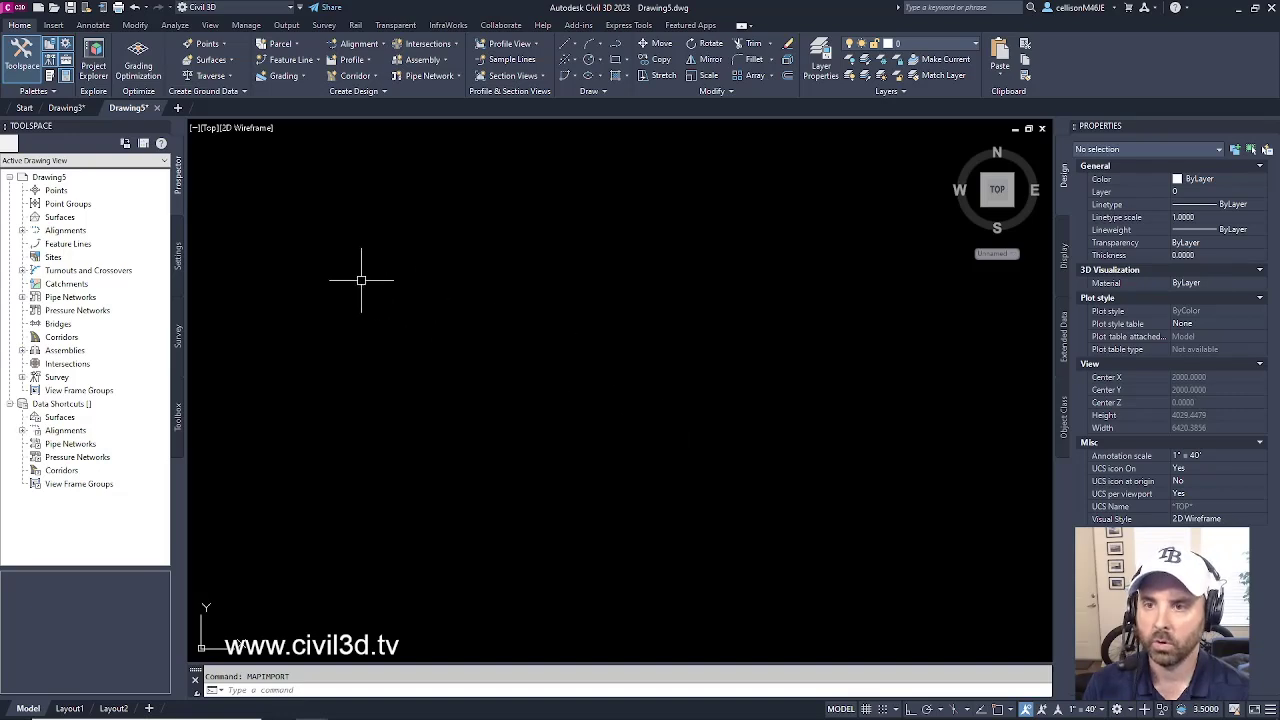
- In Drawing5's settings, choose category USA, Florida and zone NAD83 Florida State Planes, West Zone, US Foot
left_click(177, 262)
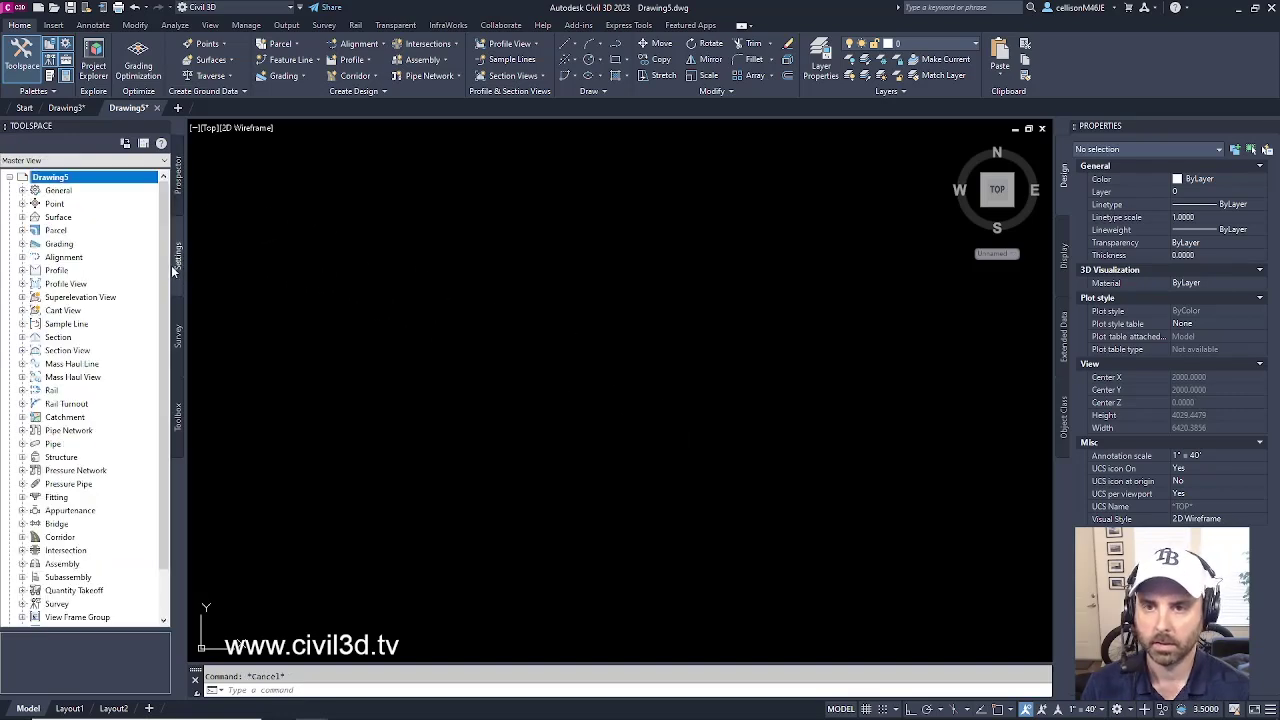
right_click(63, 183)
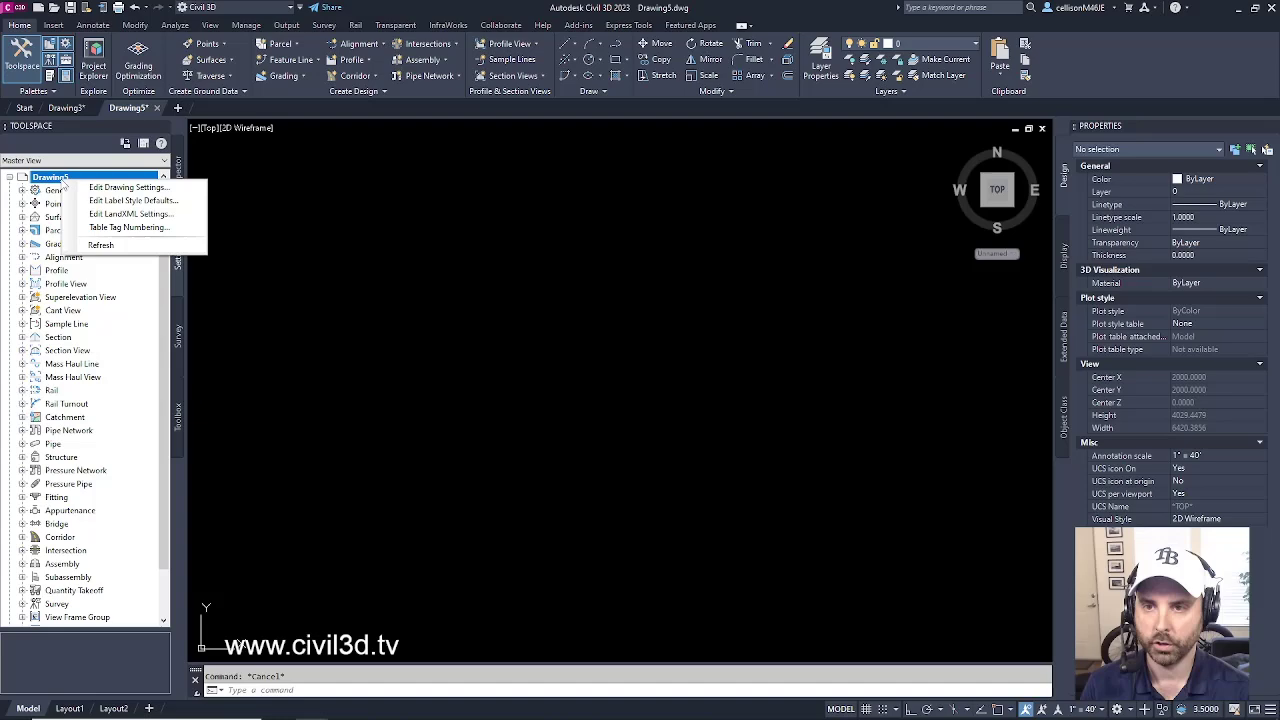
left_click(168, 190)
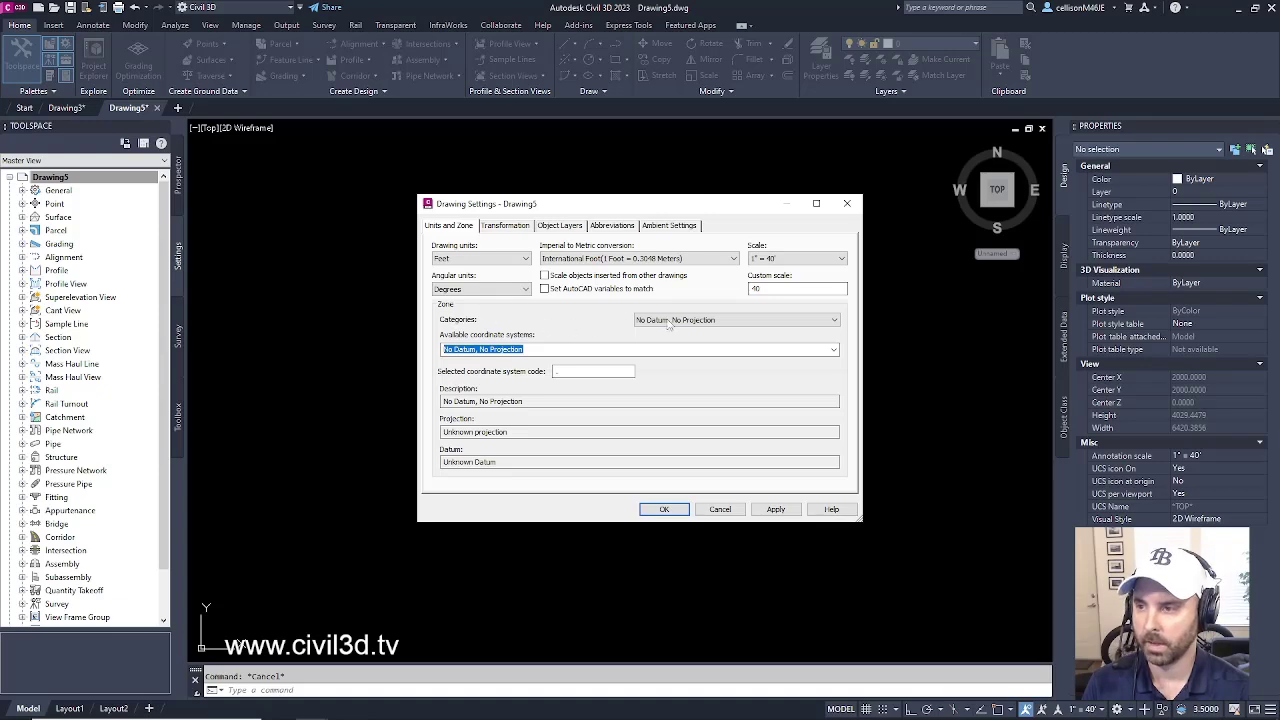
left_click(834, 320)
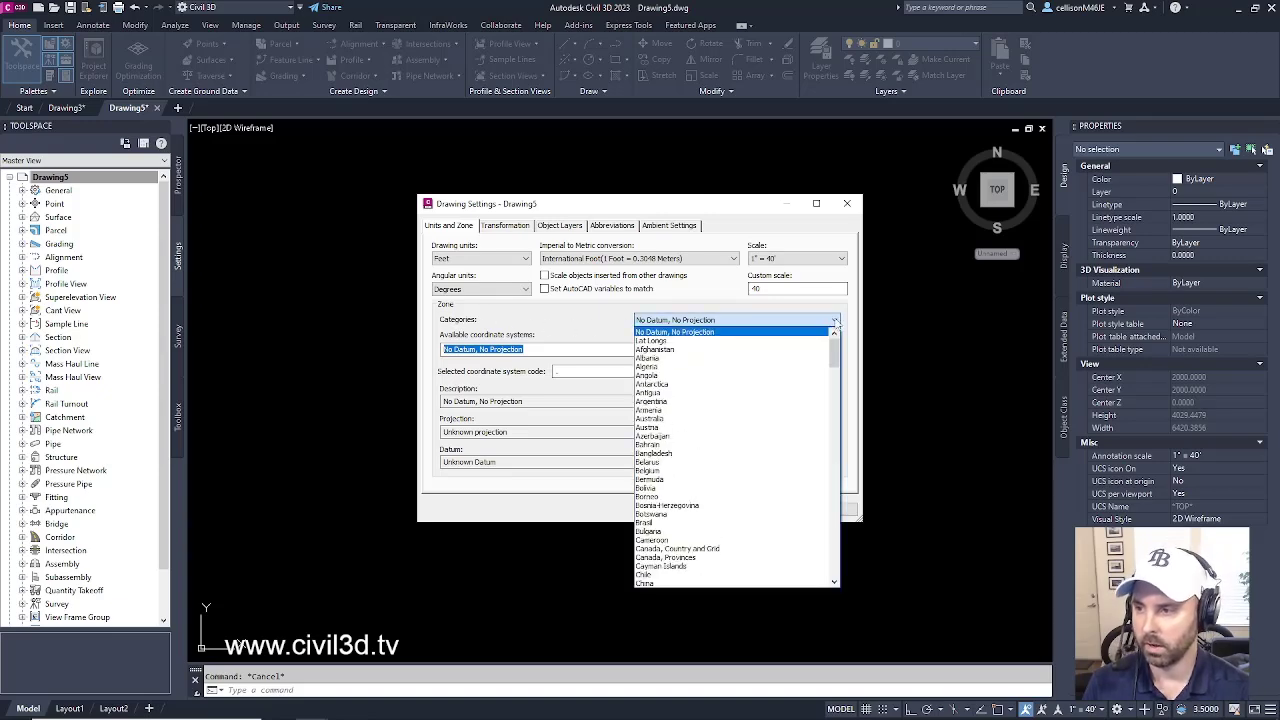
left_click_drag(834, 347, 833, 508)
left_click(696, 497)
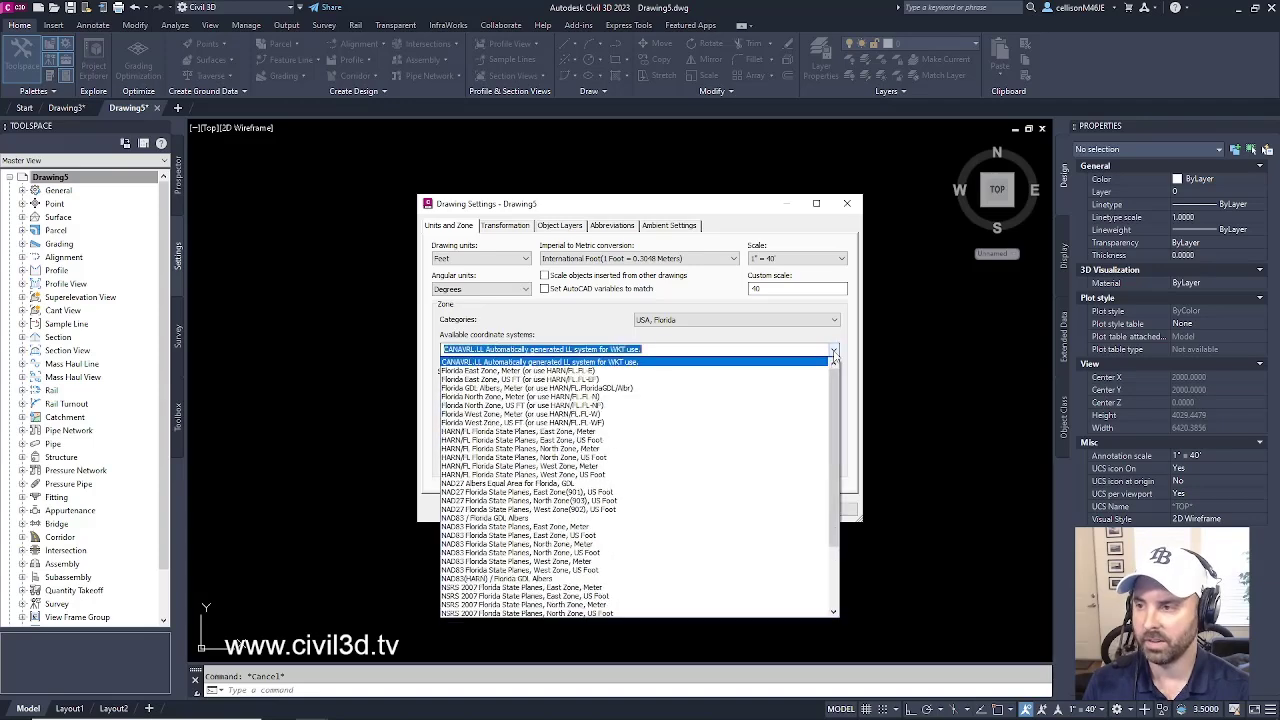
left_click(833, 349)
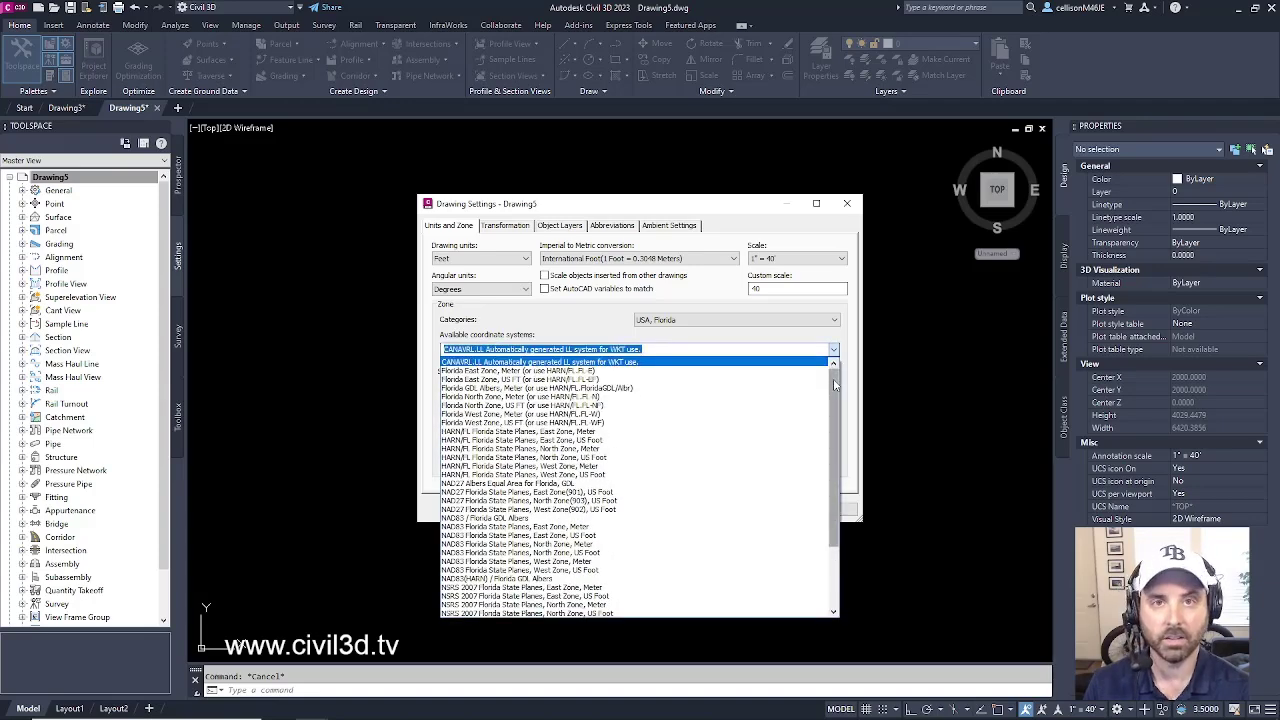
left_click_drag(834, 383, 833, 410)
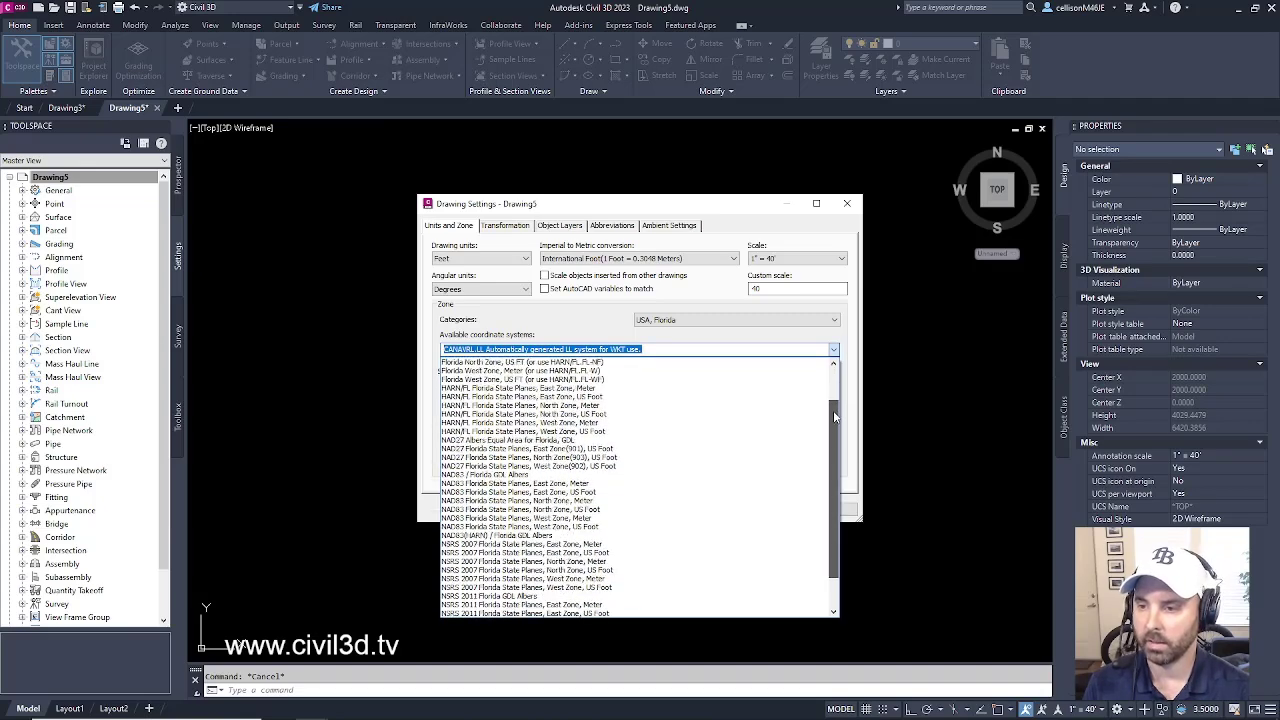
left_click(602, 528)
left_click(662, 508)
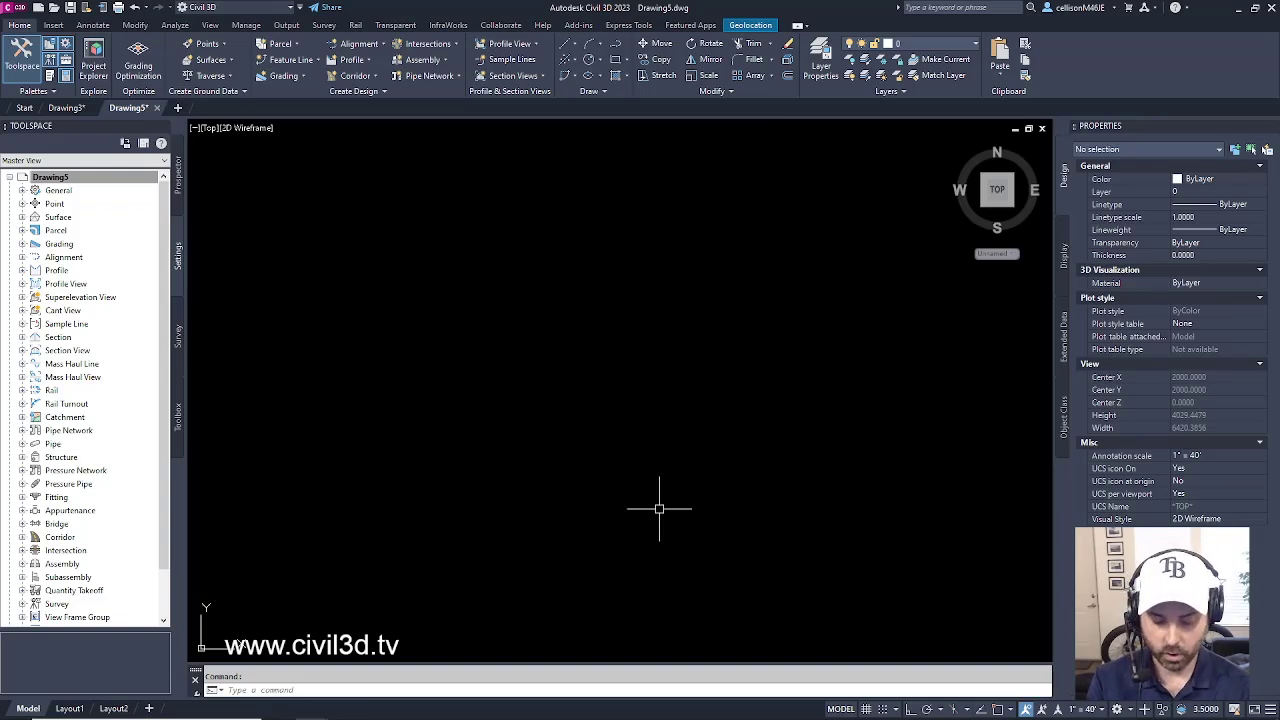
- Rerun MAPIMPORT on pasco_parcels.shp with Create object data and polygons as closed polylines
type("map")
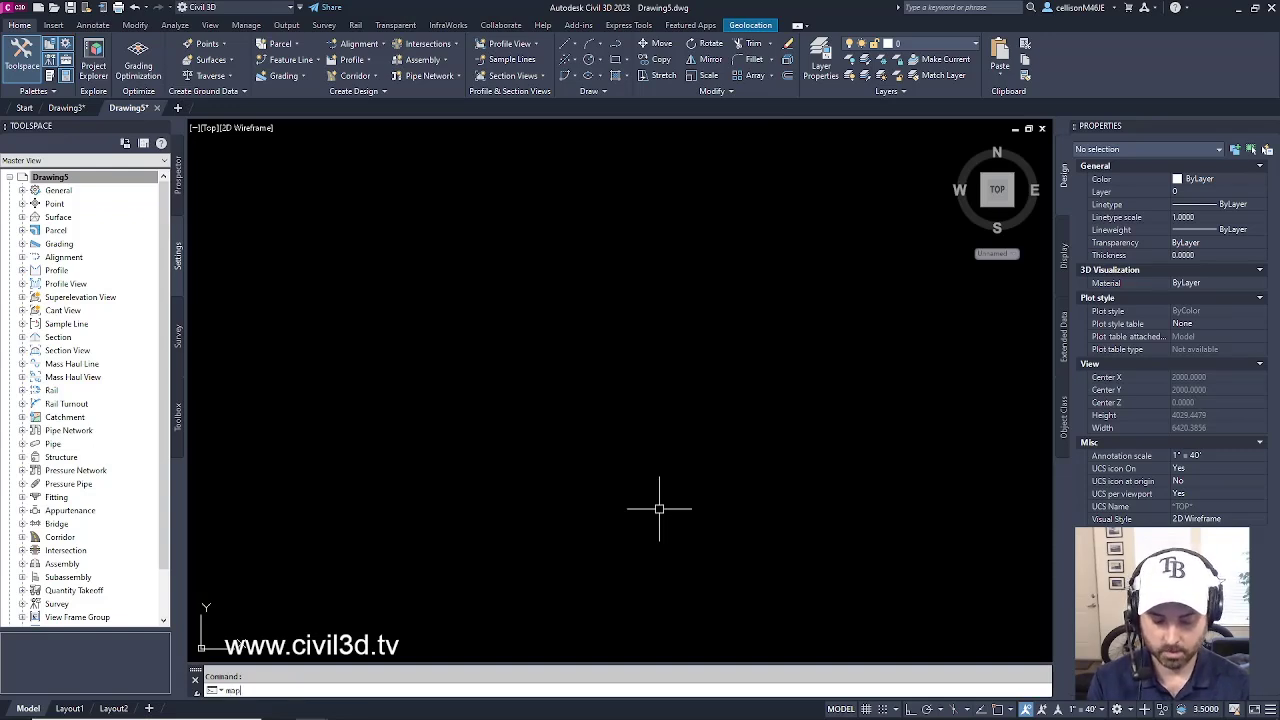
type("im")
key("Return")
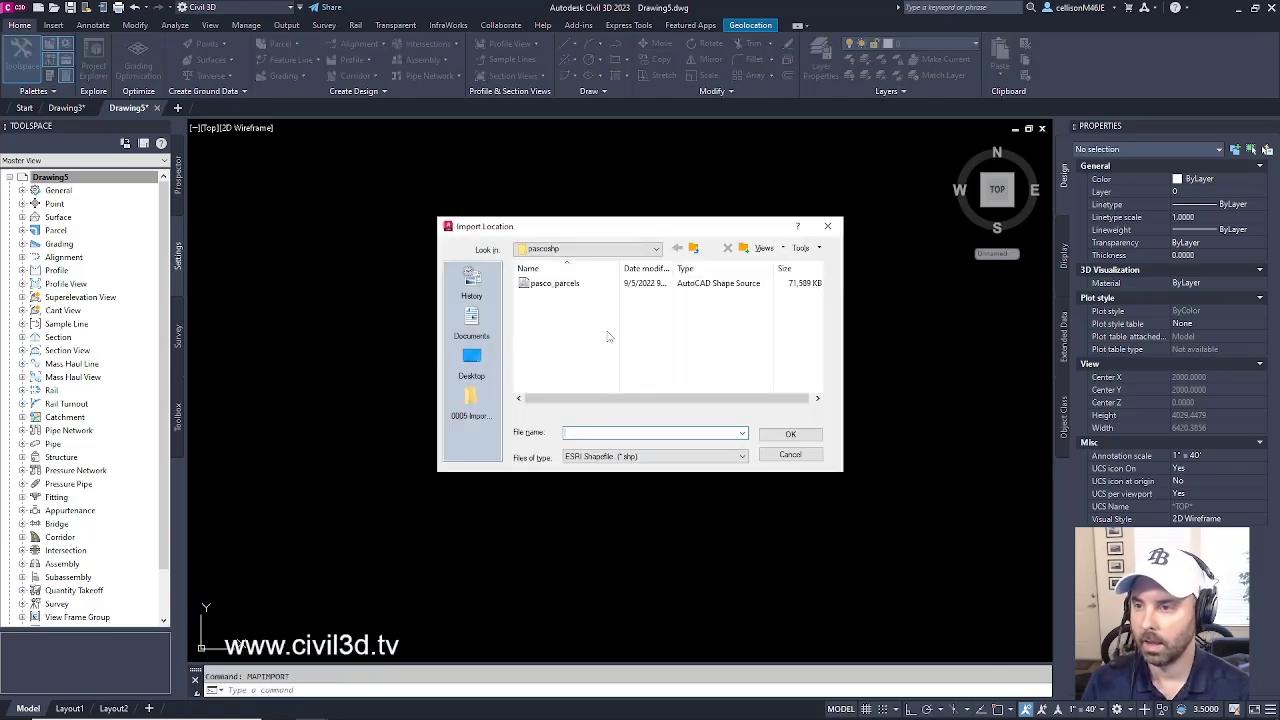
left_click(566, 285)
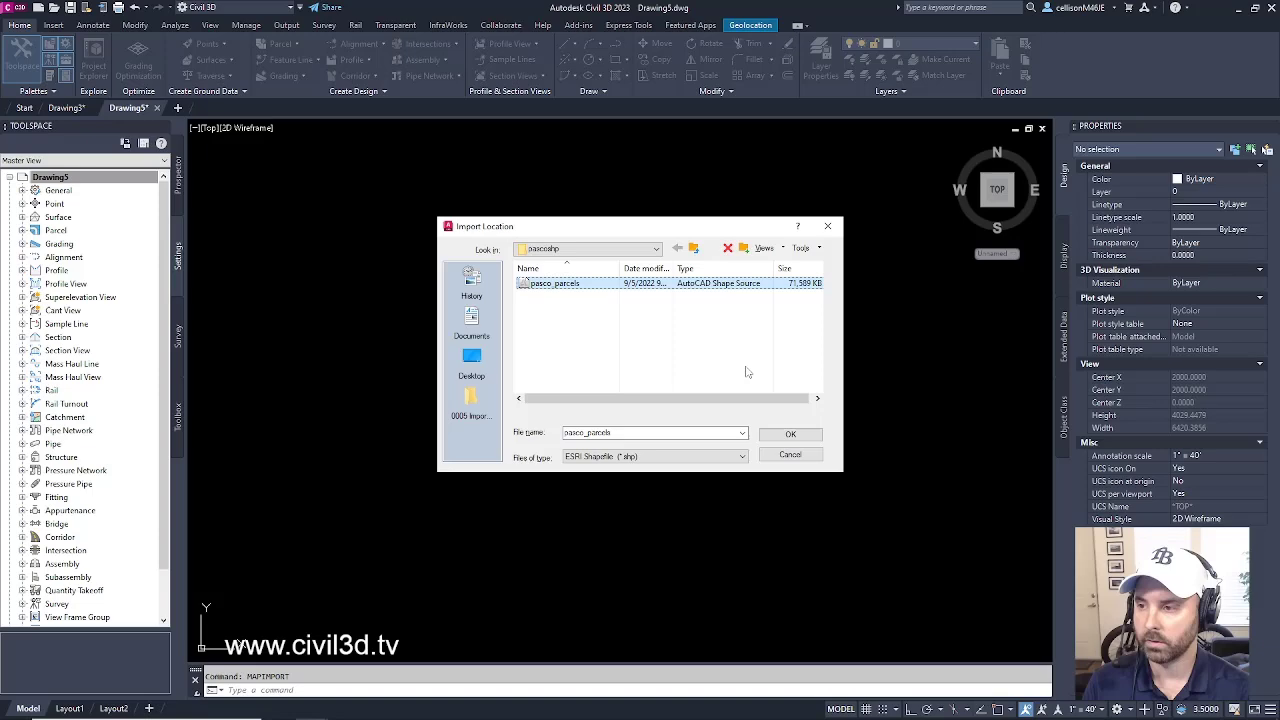
left_click(789, 433)
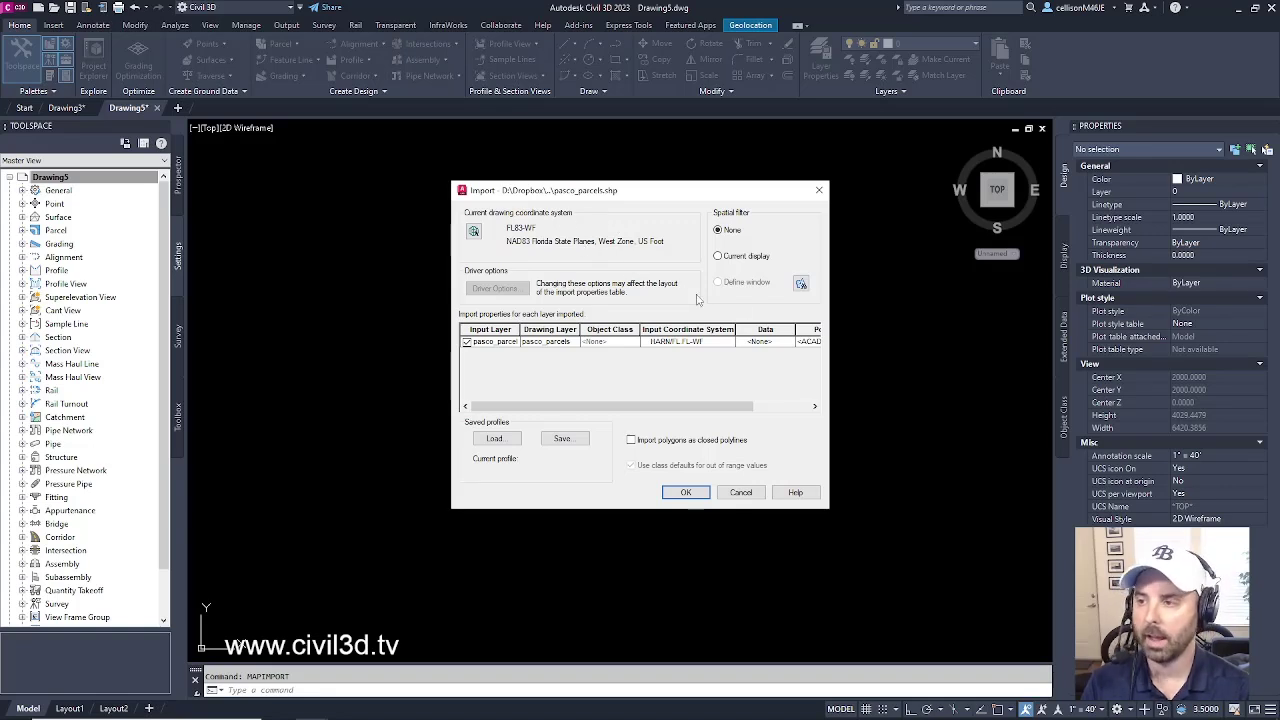
left_click(781, 343)
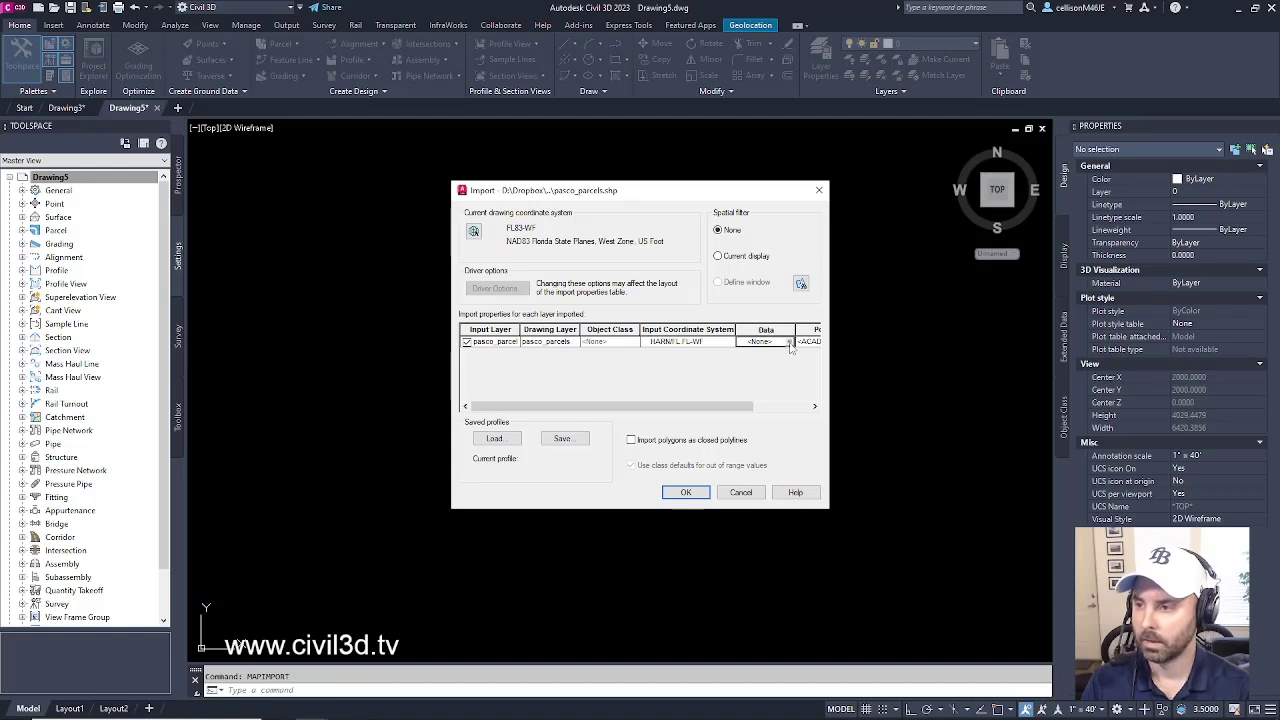
left_click(789, 342)
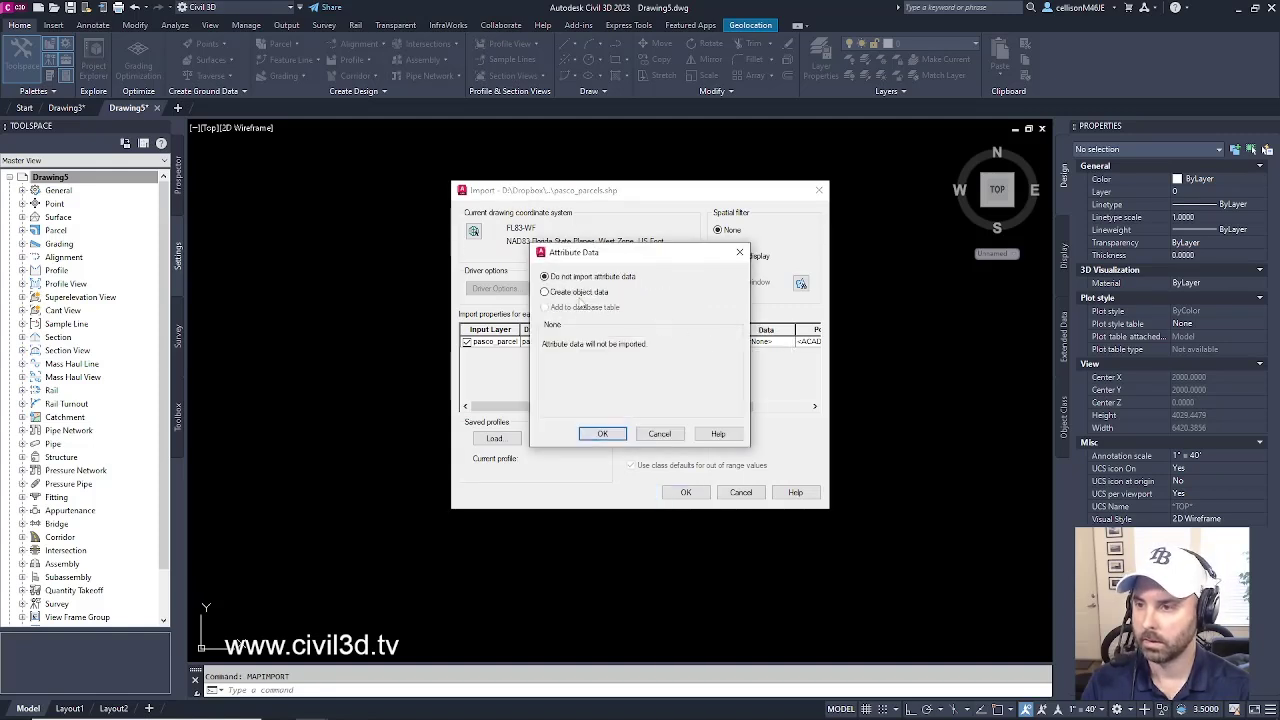
left_click(559, 296)
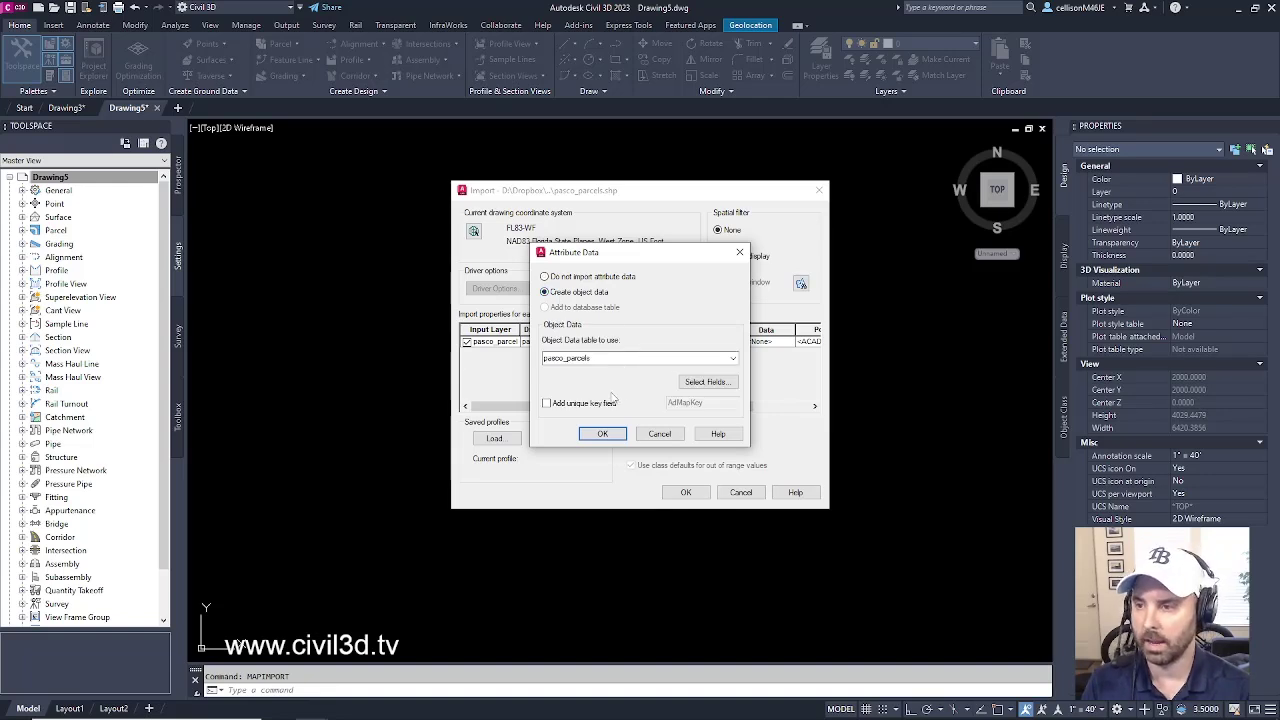
left_click(603, 434)
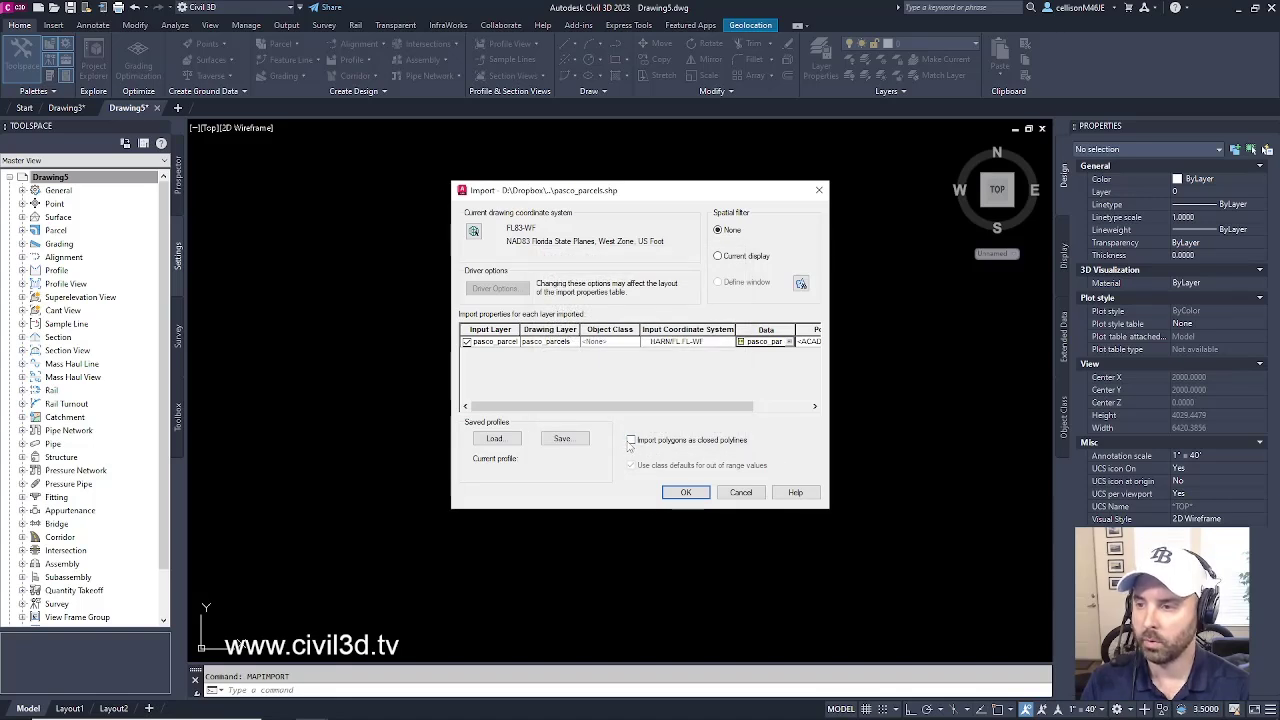
left_click(631, 440)
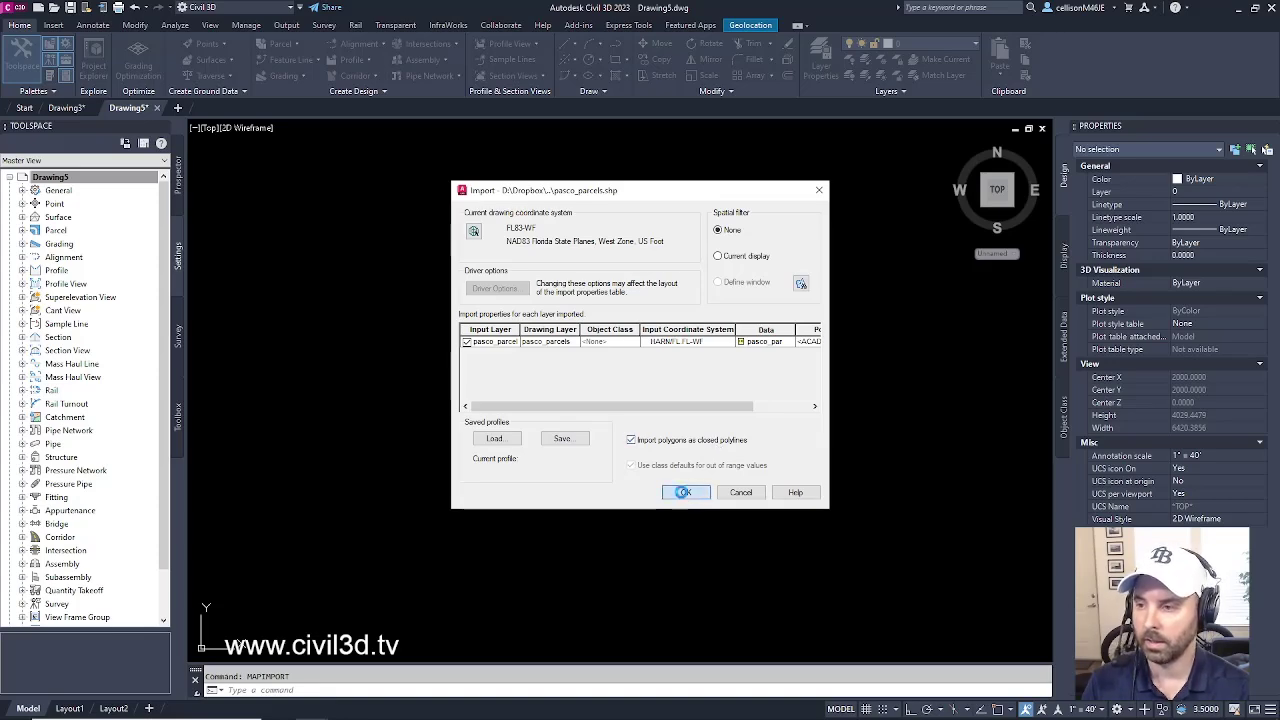
left_click(685, 492)
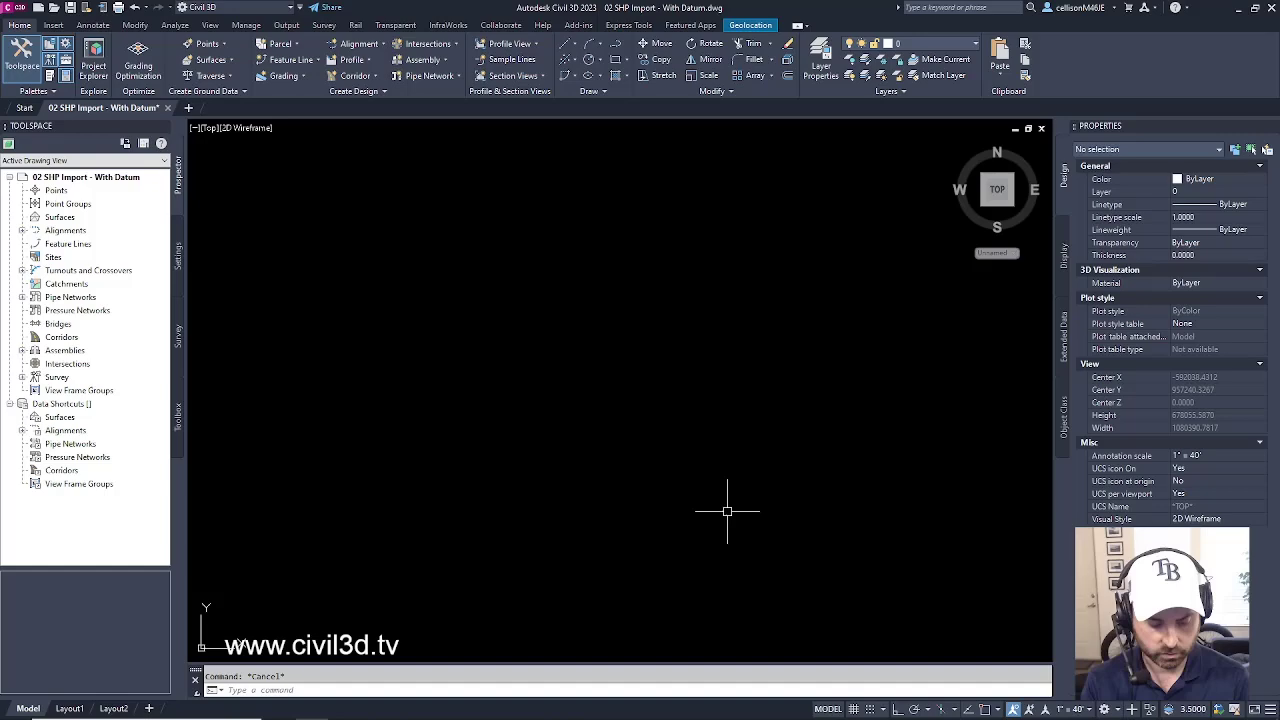
- Zoom to the full parcel map, then zoom and pan in on a cul-de-sac's lots
type("ze")
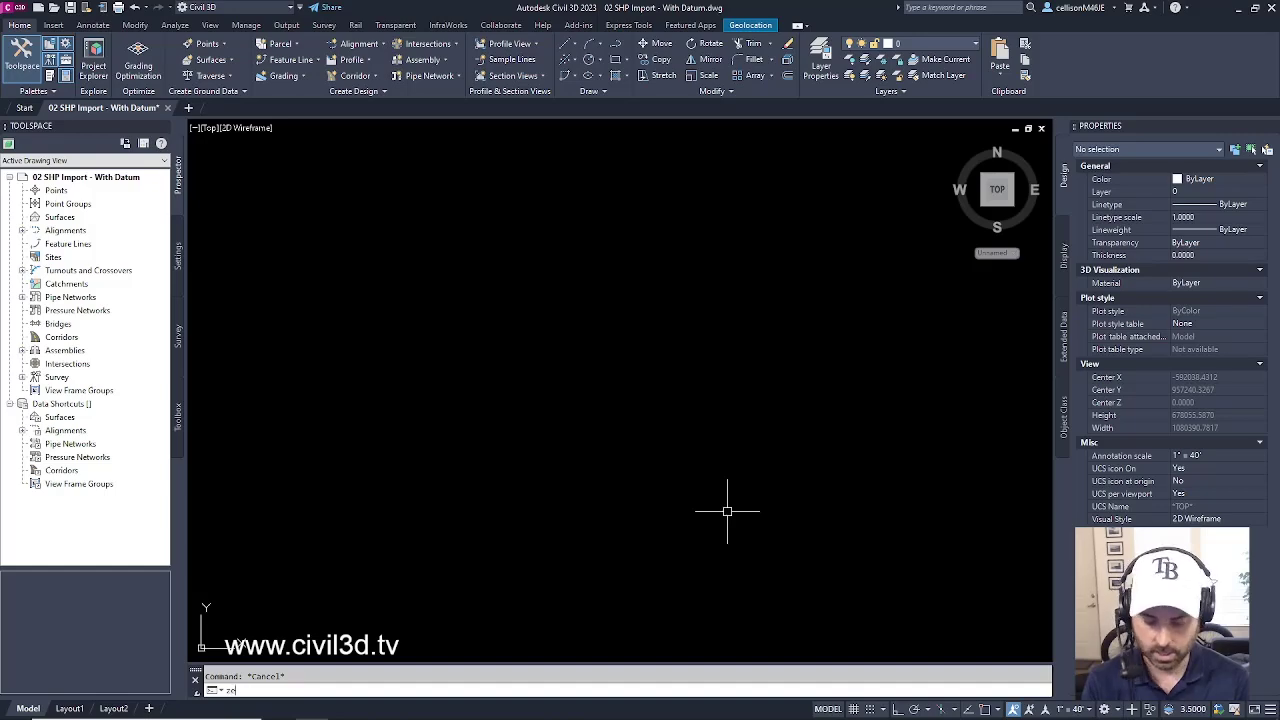
key("Return")
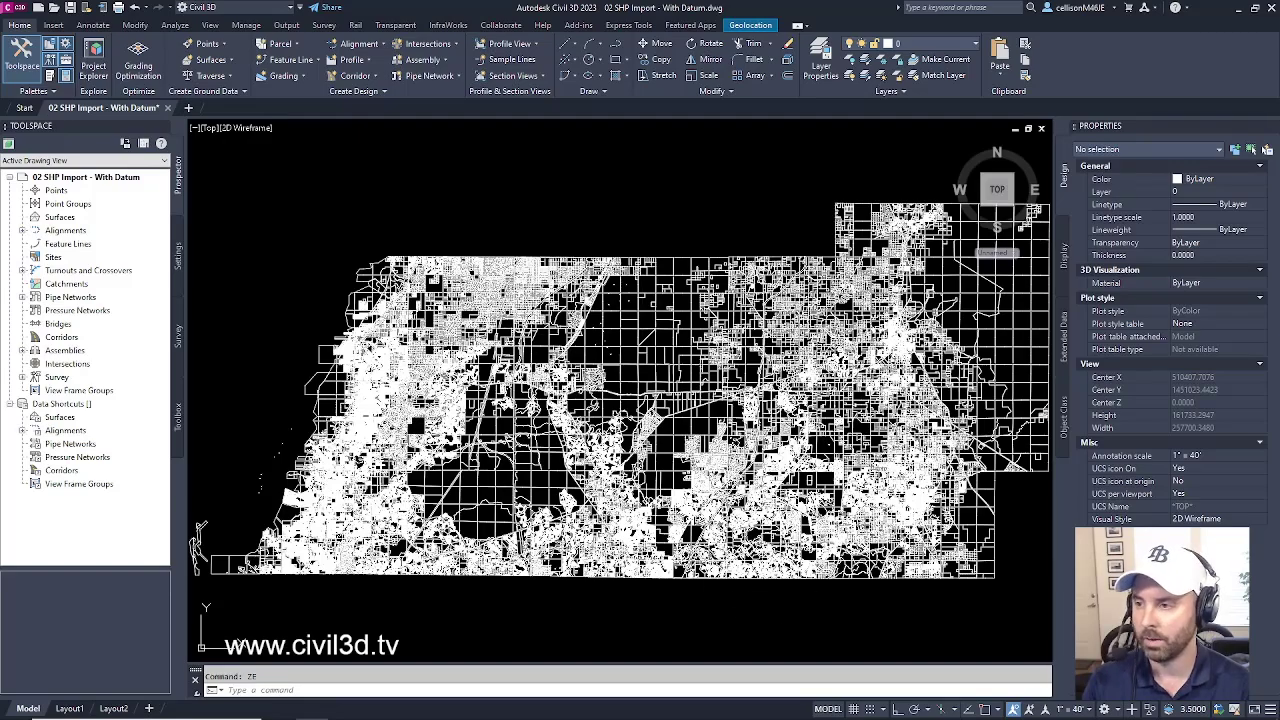
mouse_move(826, 562)
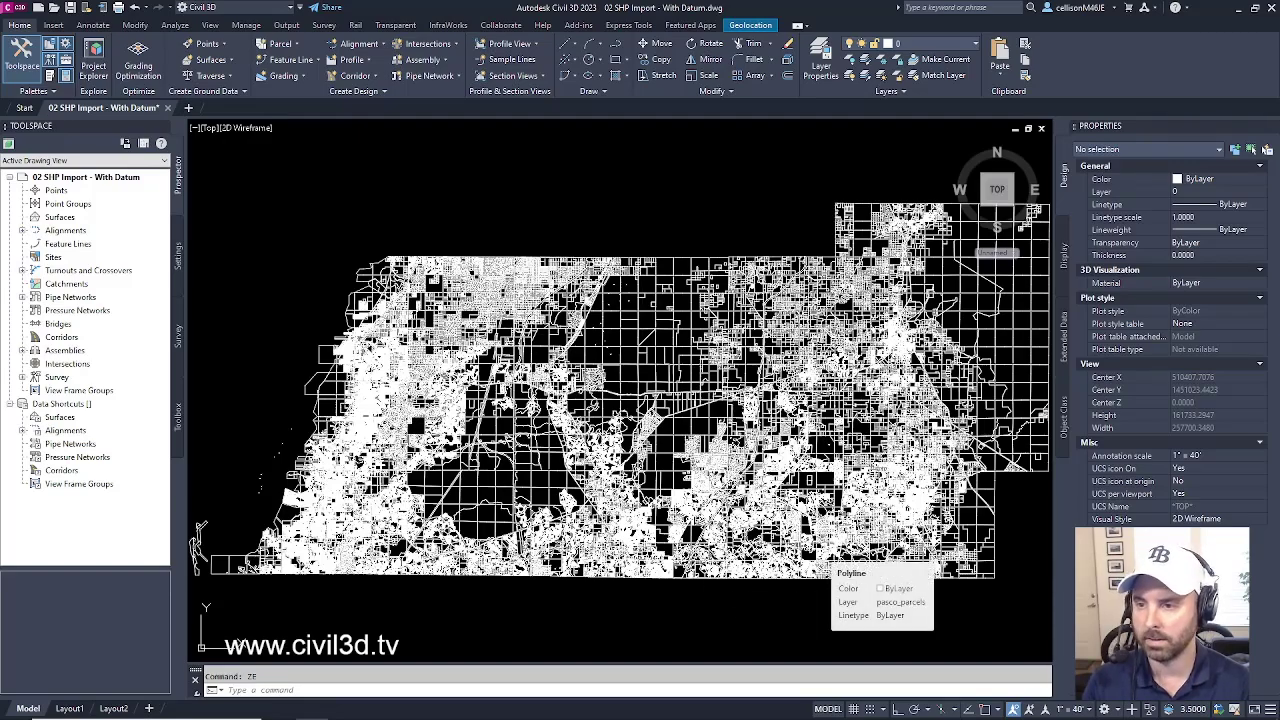
scroll(462, 500, "up", 3)
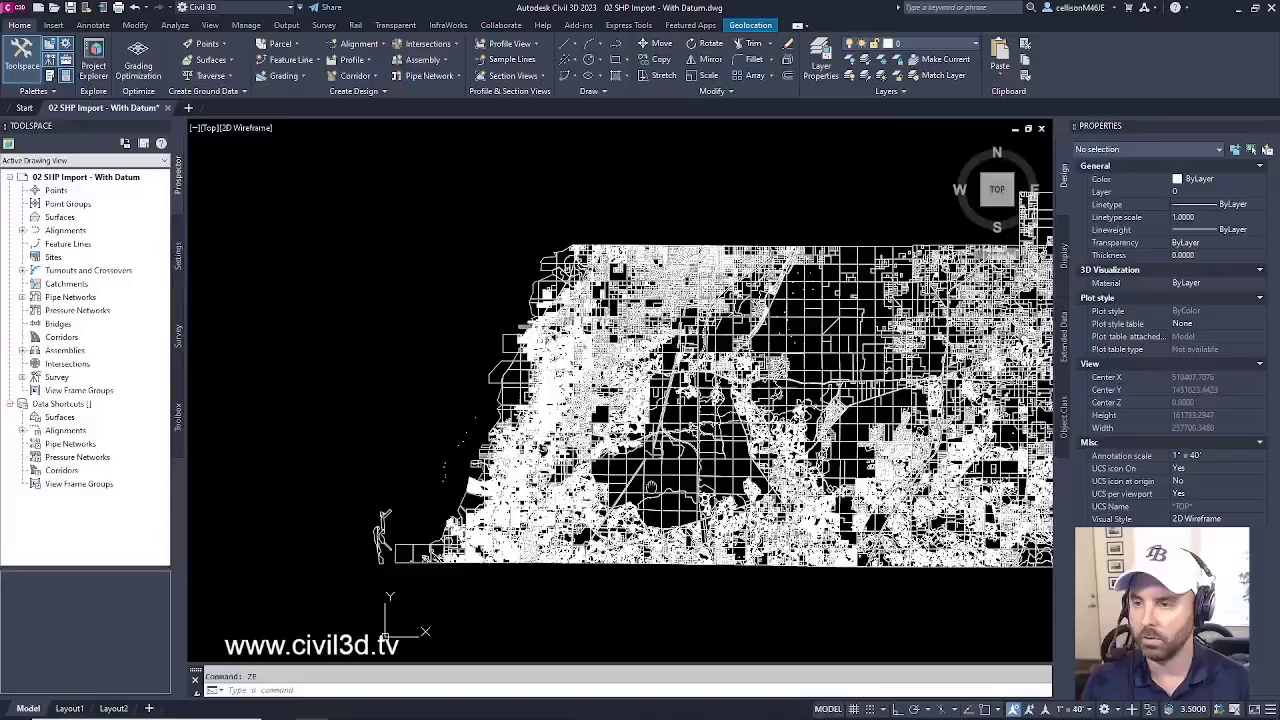
scroll(740, 434, "up", 8)
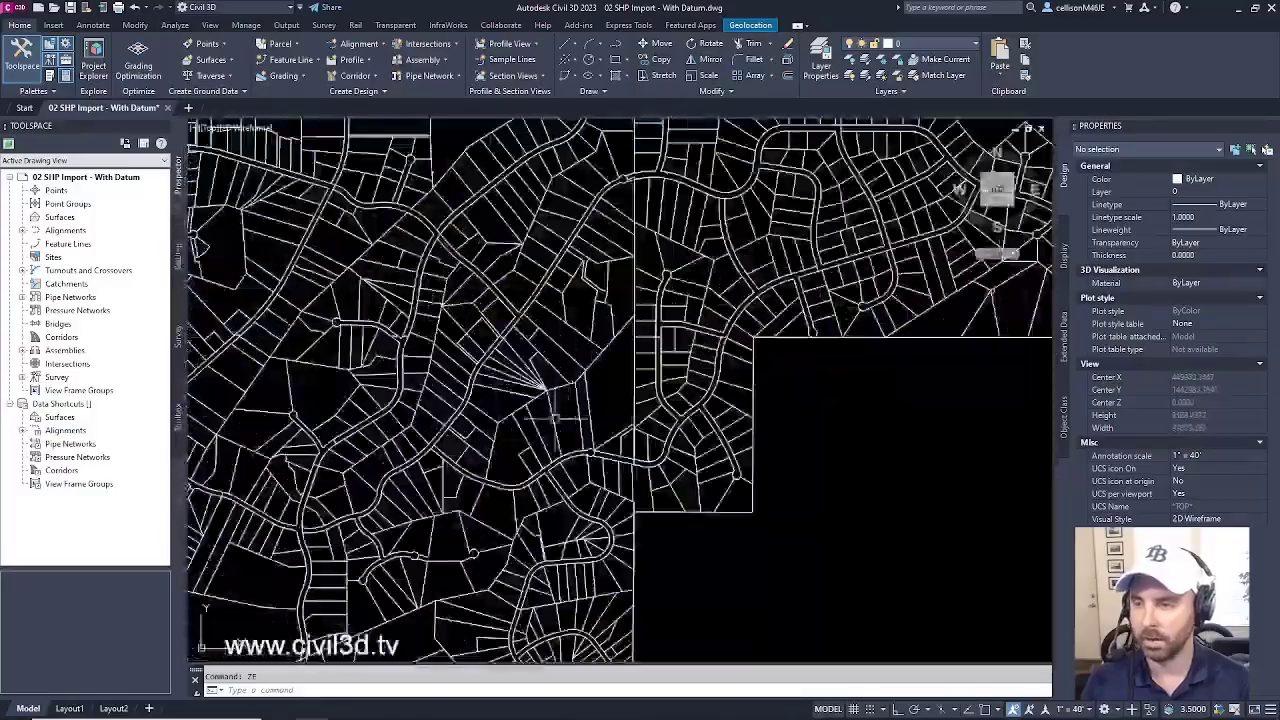
scroll(205, 645, "up", 5)
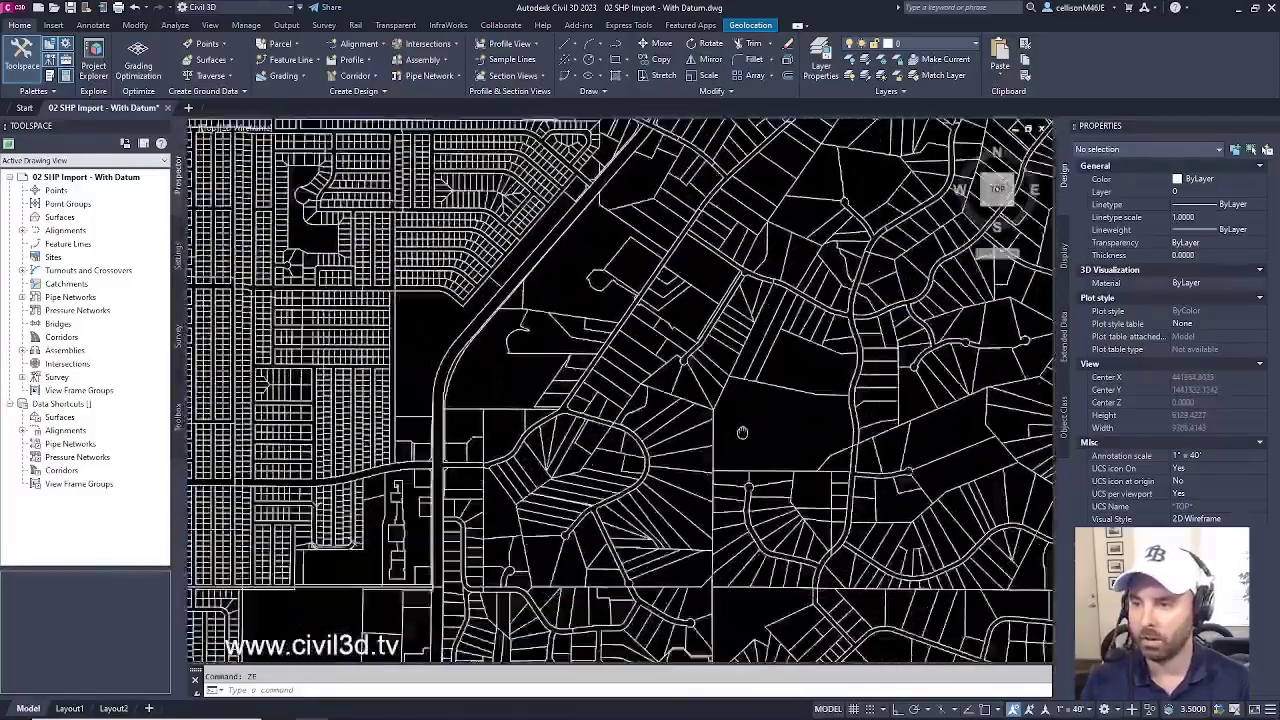
scroll(708, 488, "down", 3)
scroll(708, 488, "up", 4)
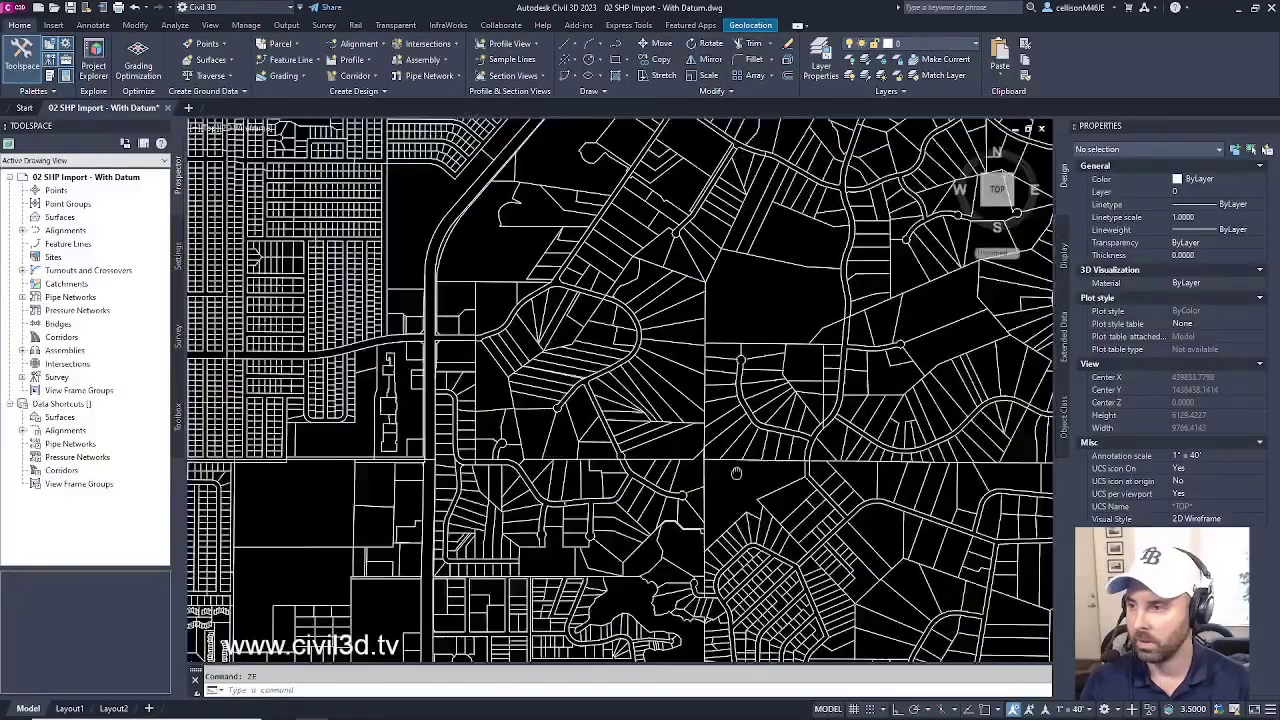
scroll(705, 377, "up", 5)
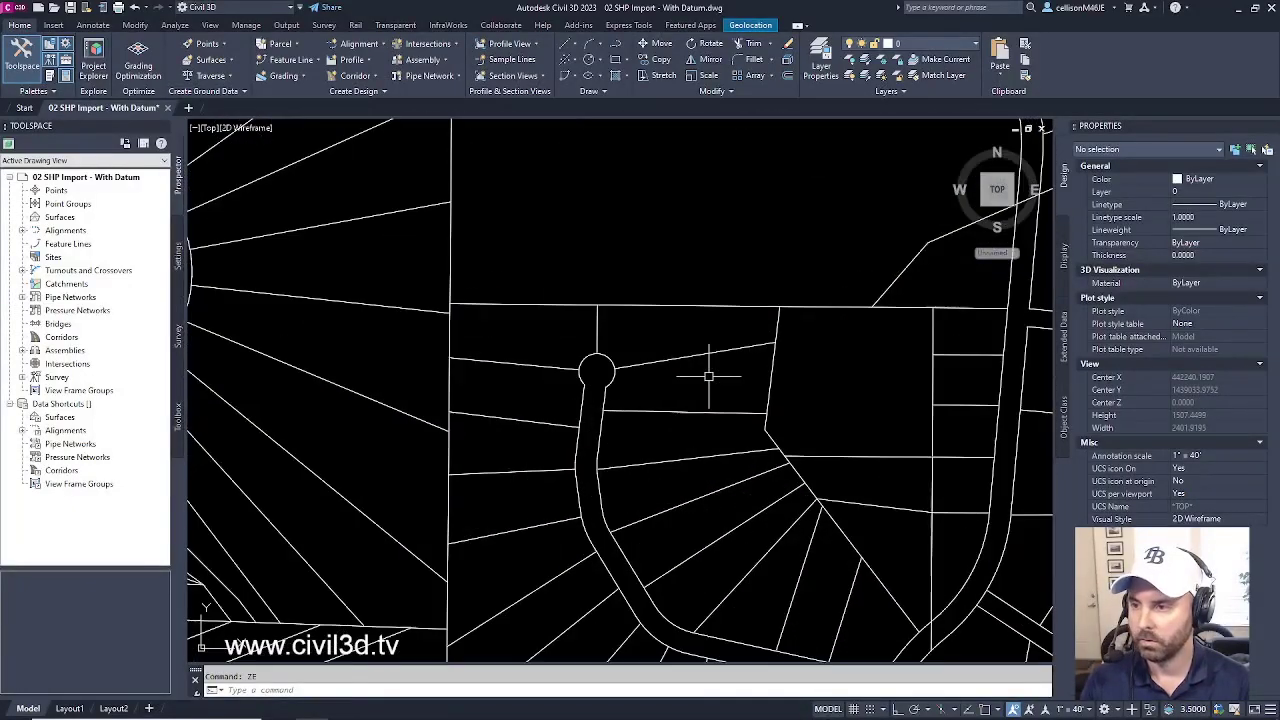
middle_click_drag(705, 377, 711, 397)
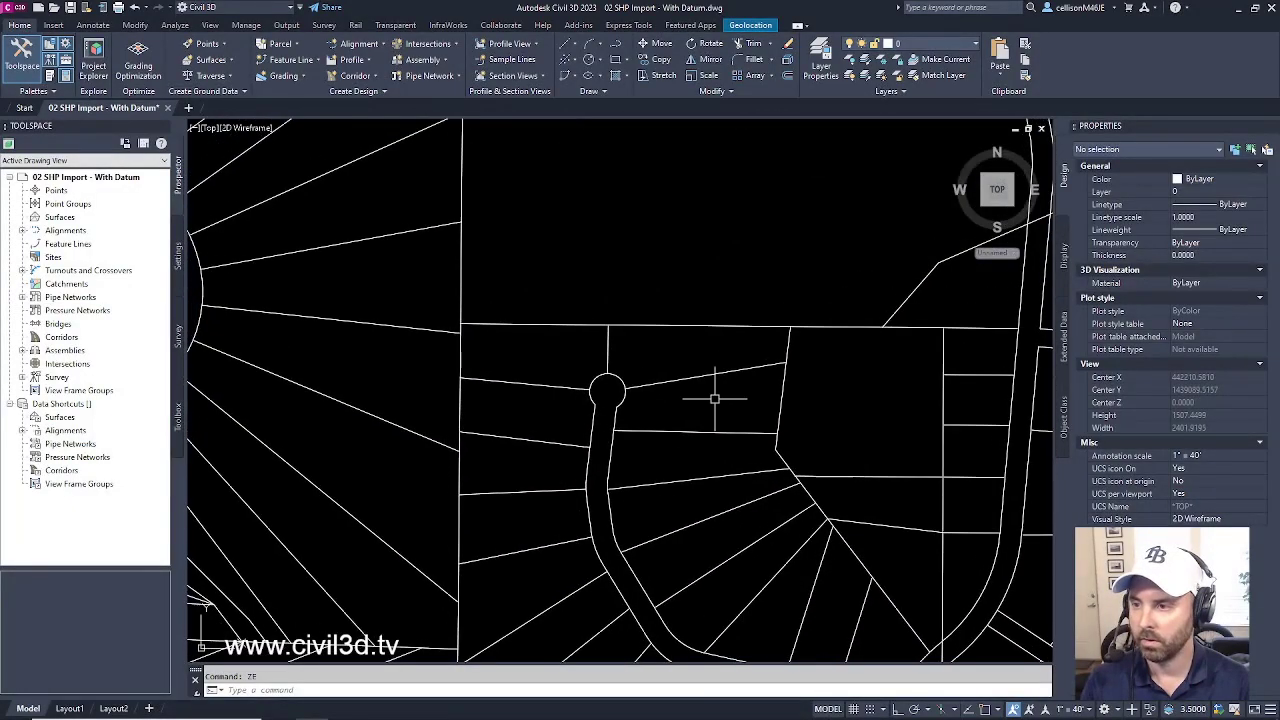
- Select a cul-de-sac parcel polyline and review its OD:pasco_parcels fields in Properties
left_click(677, 327)
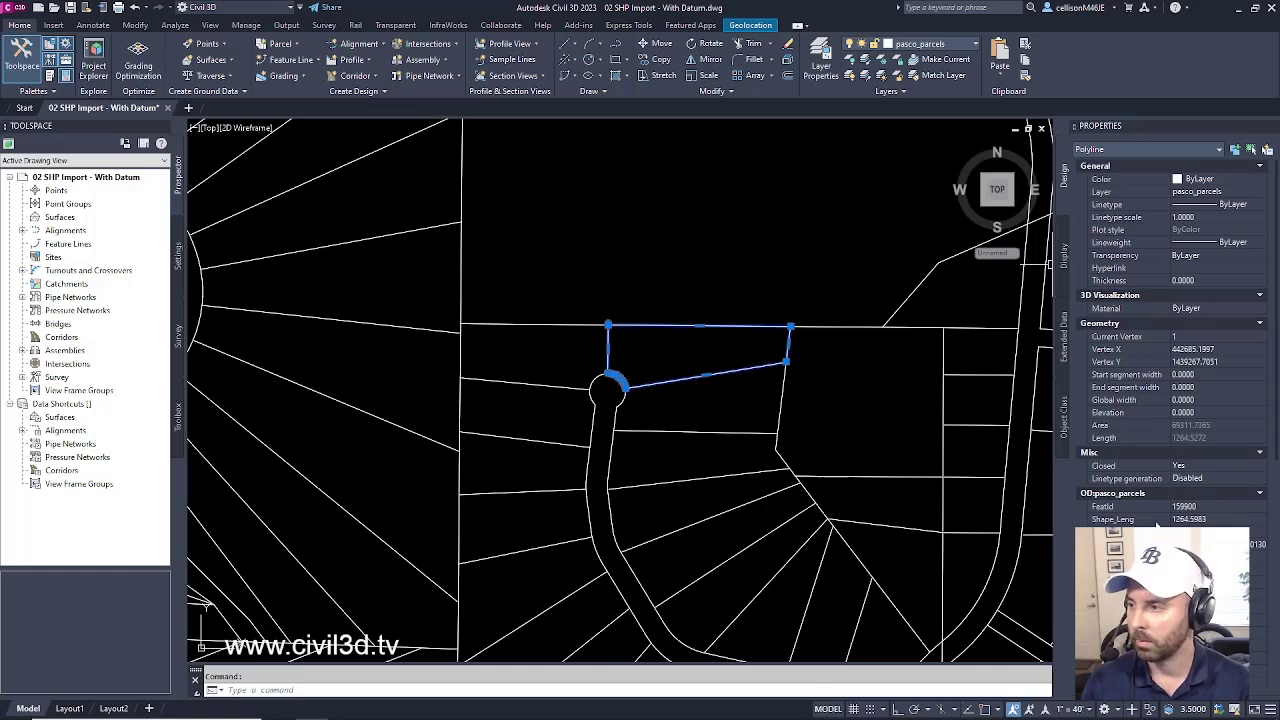
scroll(1151, 524, "down", 3)
scroll(1152, 520, "down", 3)
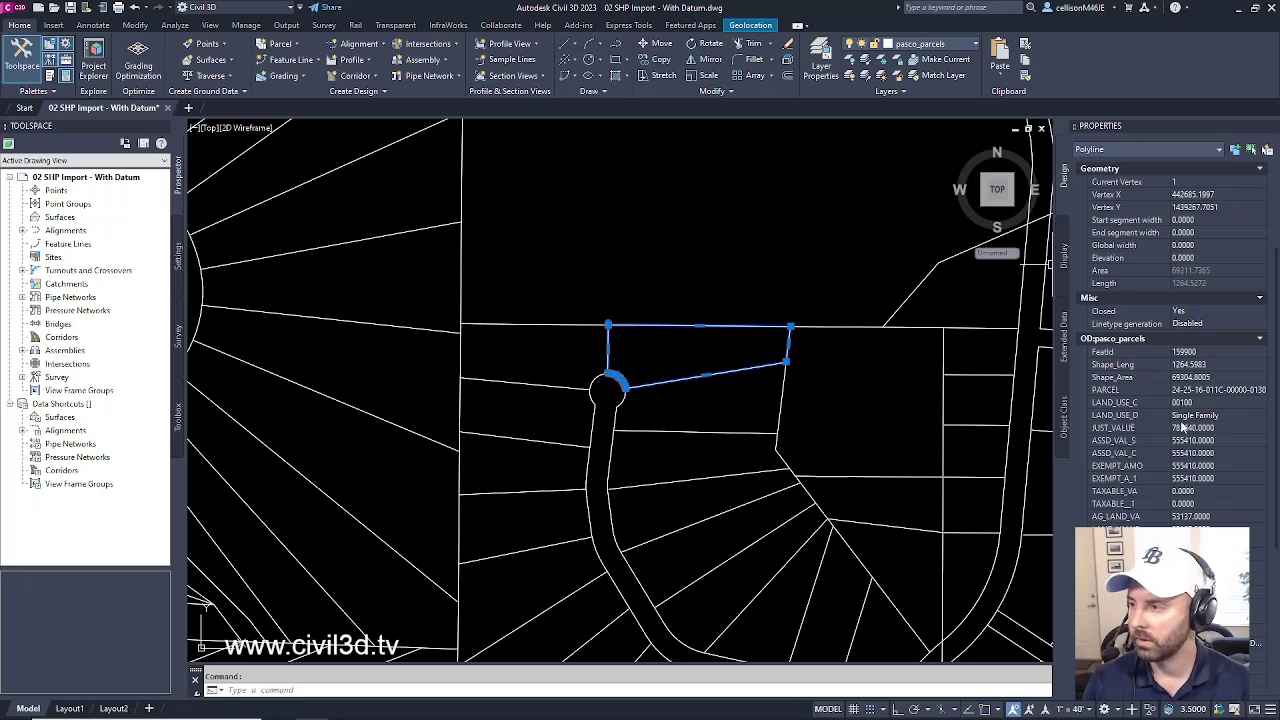
scroll(1158, 470, "down", 3)
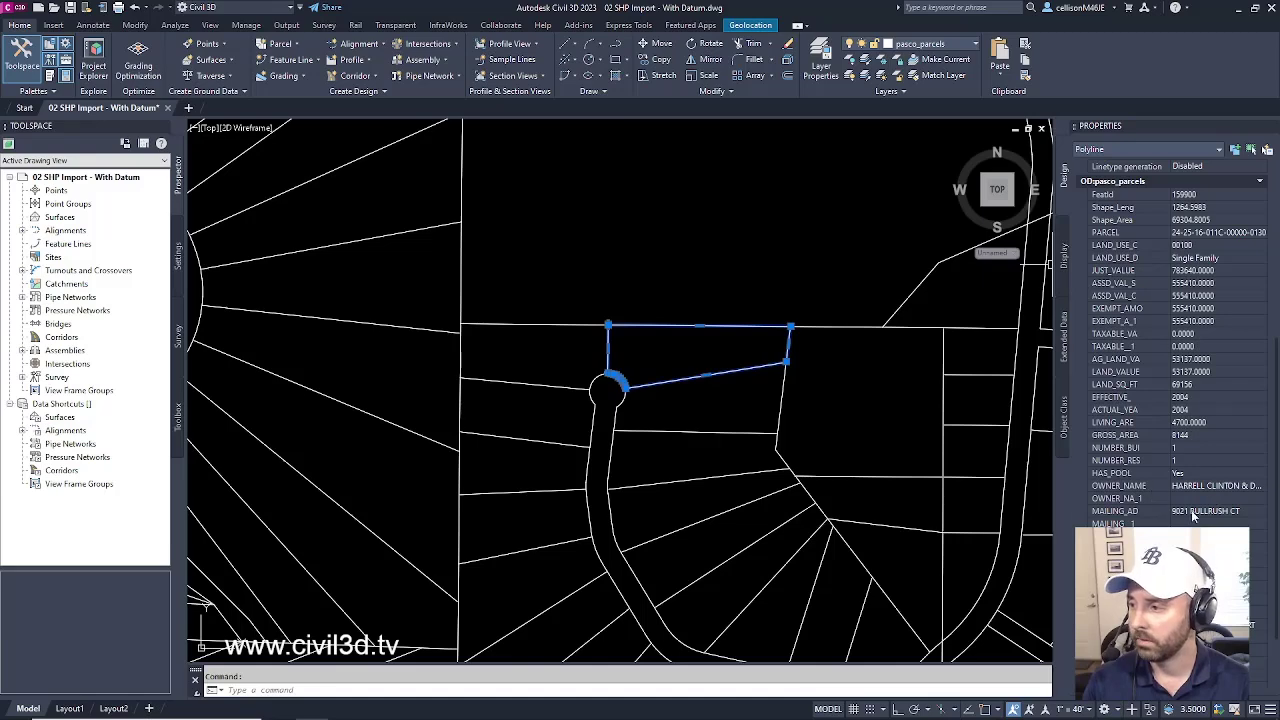
scroll(1153, 517, "down", 2)
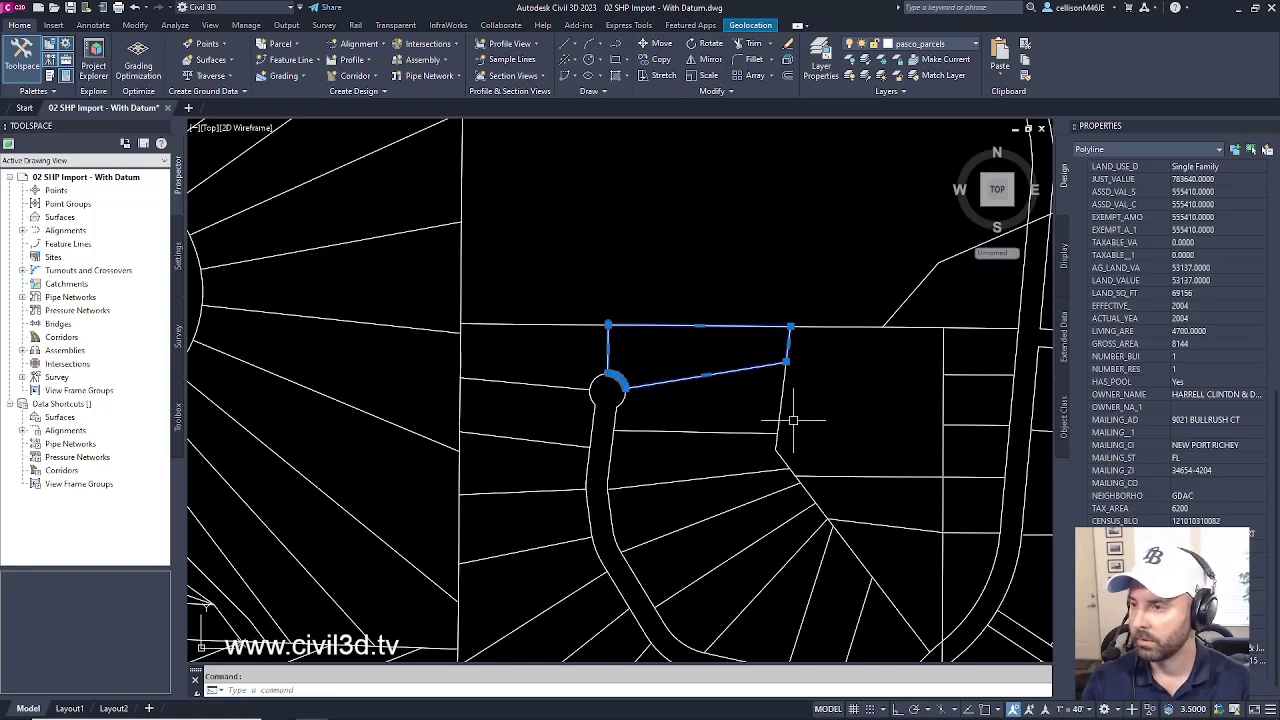
scroll(733, 480, "down", 2)
scroll(733, 480, "down", 3)
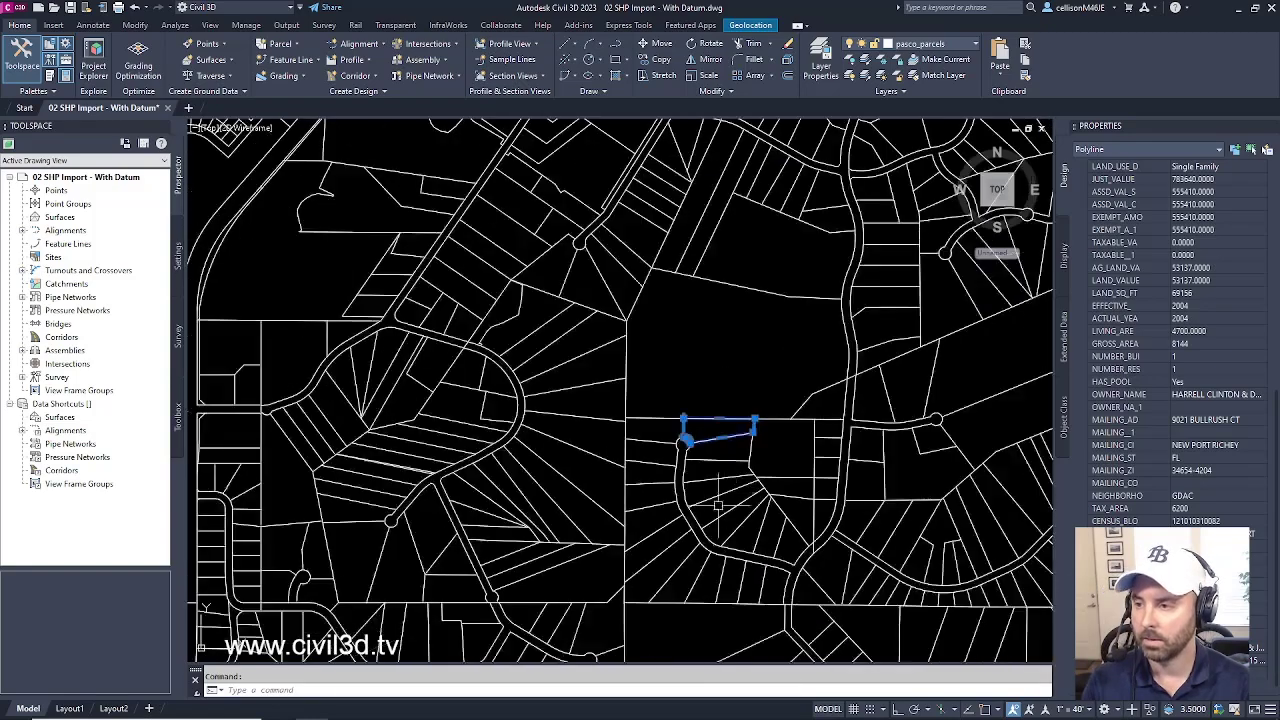